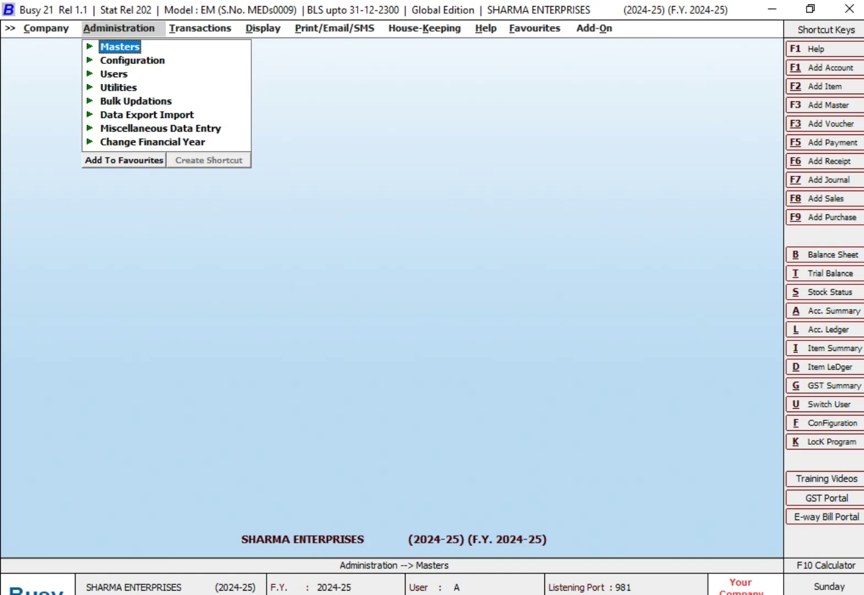
# Step: Turn off Credit Limits in the Accounts section of the Features / Options configuration and save the settings
pyautogui.press('Down')
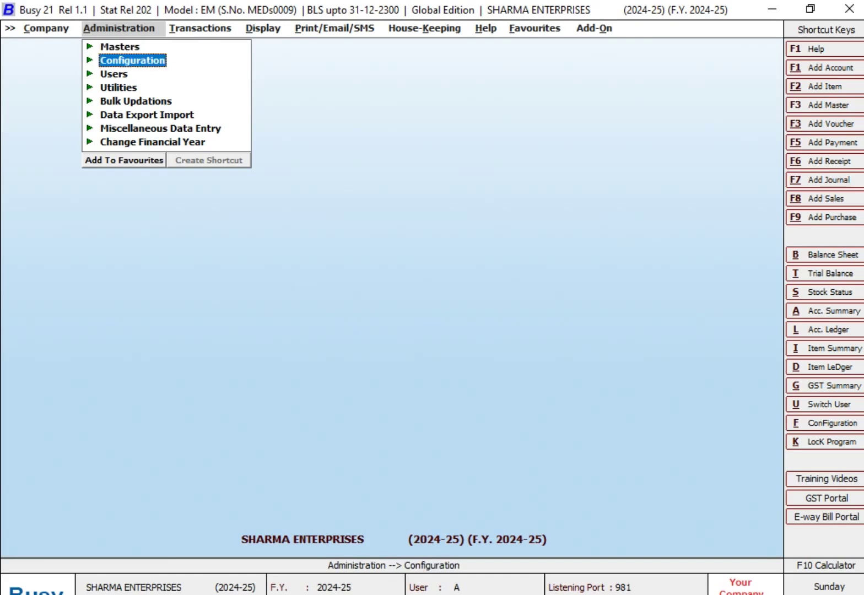
pyautogui.press('Return')
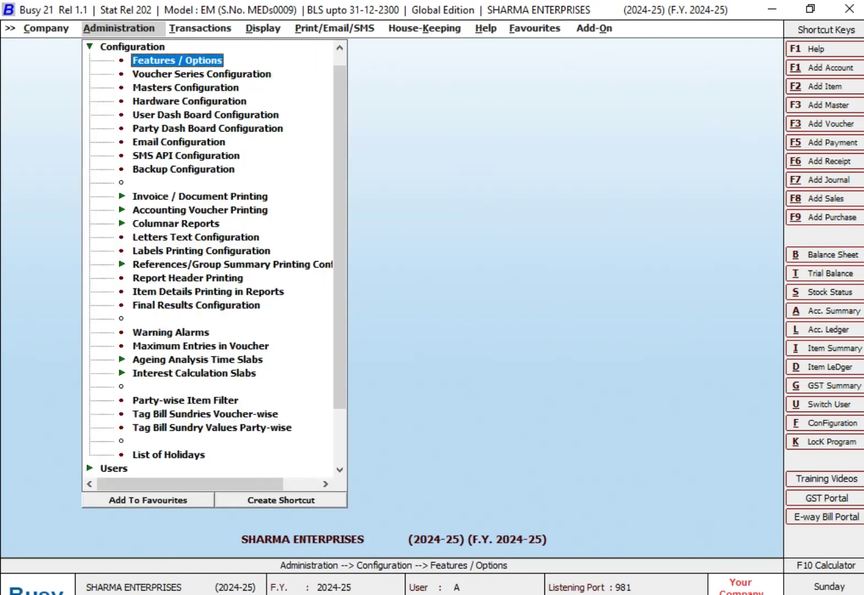
pyautogui.press('Return')
pyautogui.press('Down')
pyautogui.press('Down')
pyautogui.press('Down')
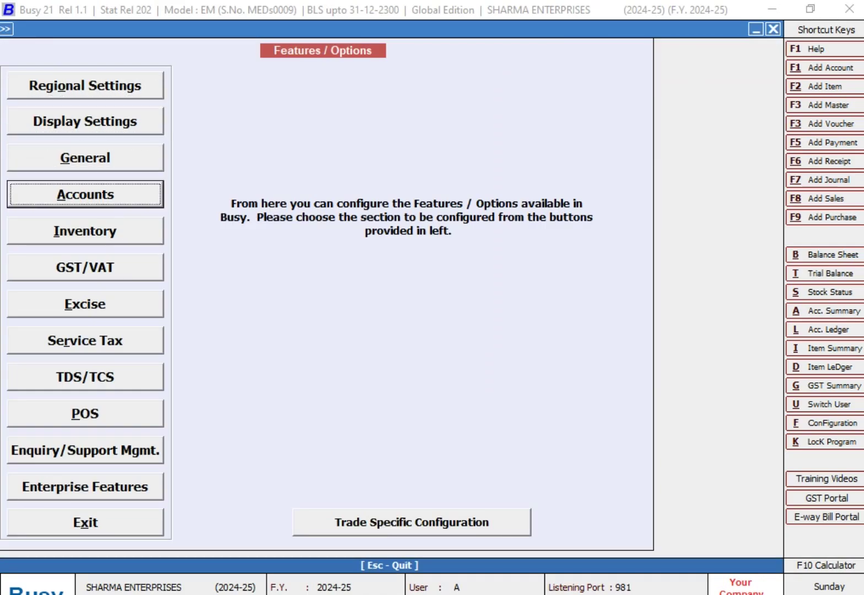
pyautogui.press('Return')
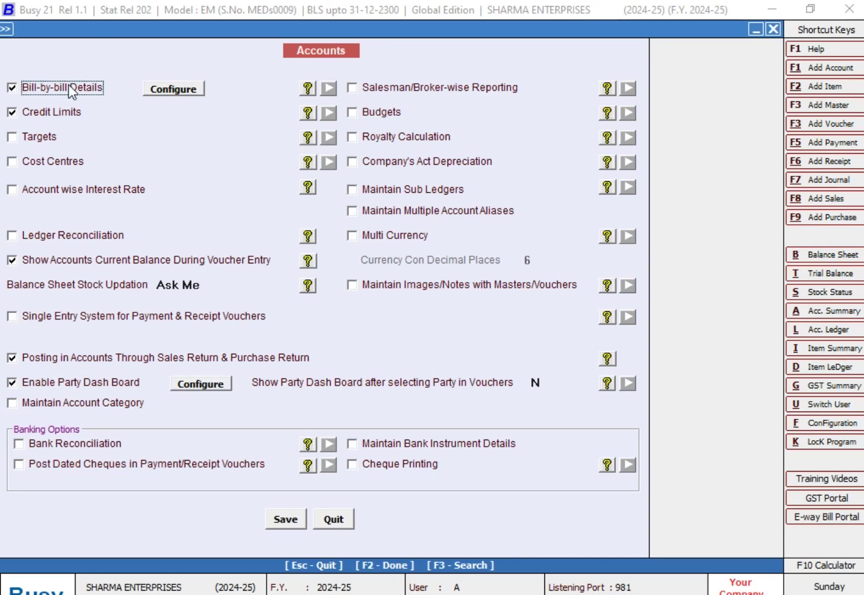
pyautogui.click(49, 113)
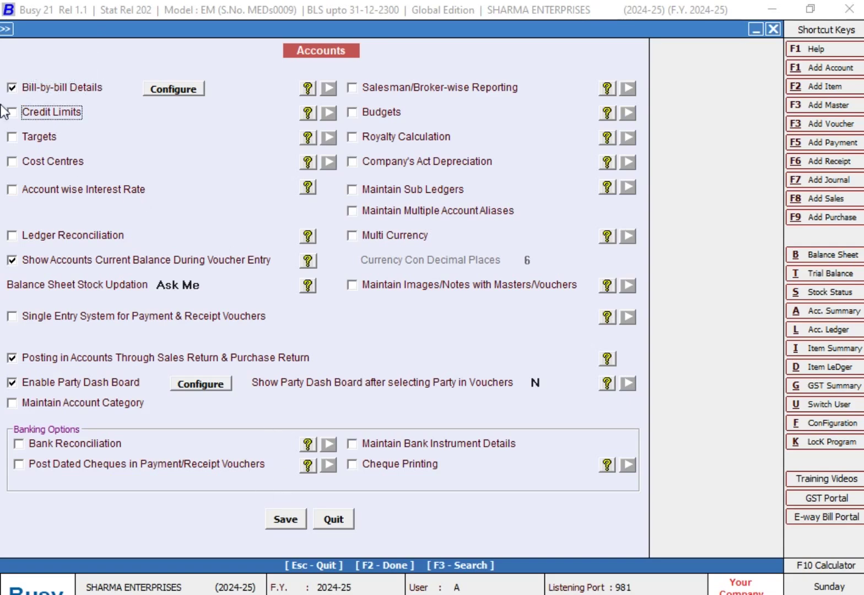
pyautogui.click(283, 523)
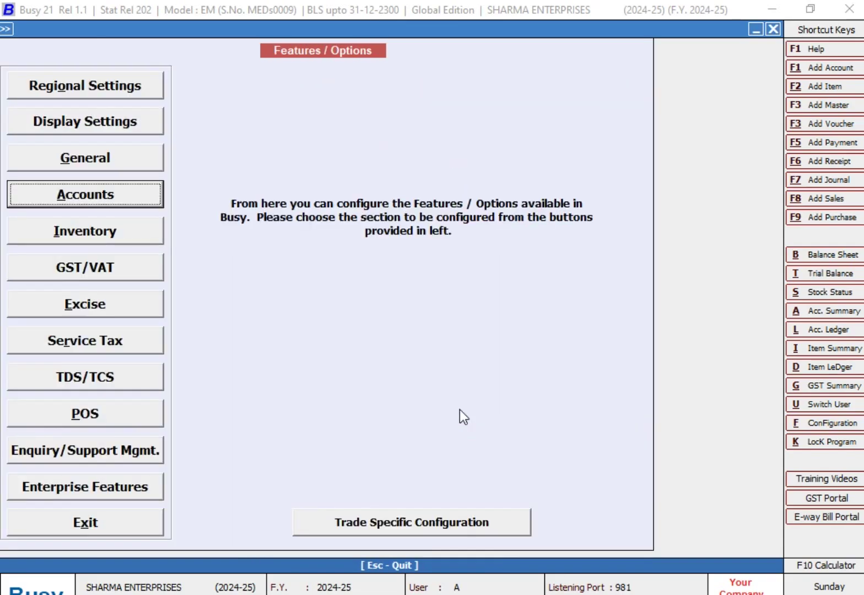
pyautogui.press('Escape')
pyautogui.press('Escape')
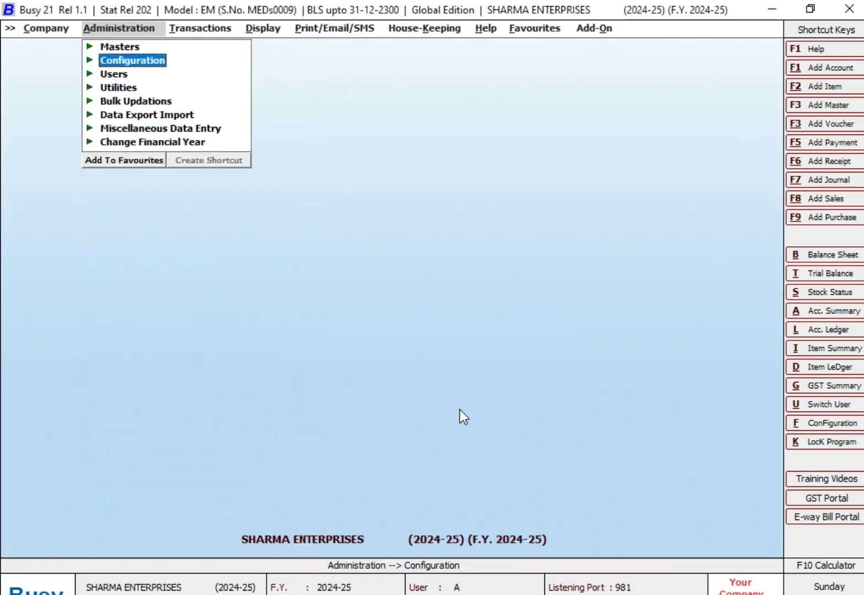
# Step: Start a new account master named MR A (SALES PARTY), using the same text as its print name
pyautogui.press('Right')
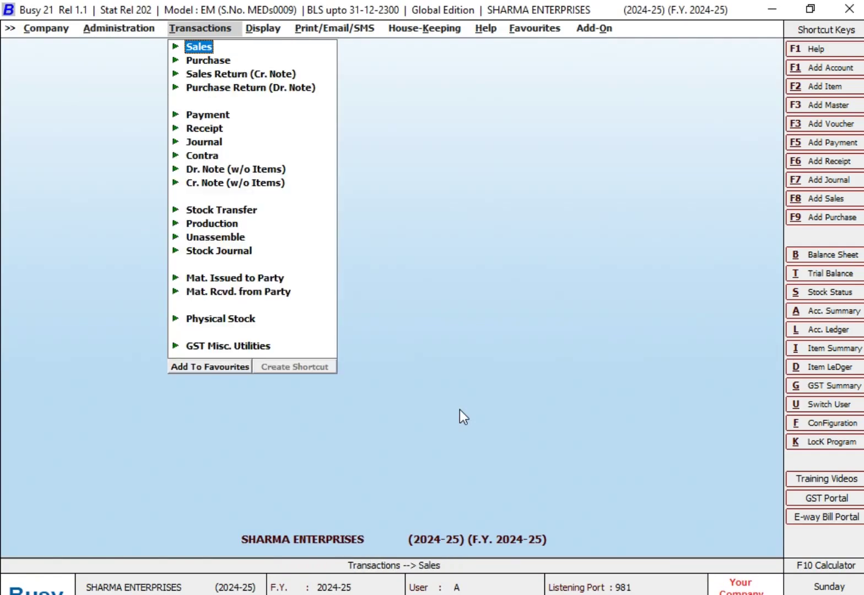
pyautogui.press('Left')
pyautogui.press('Up')
pyautogui.press('Return')
pyautogui.press('Return')
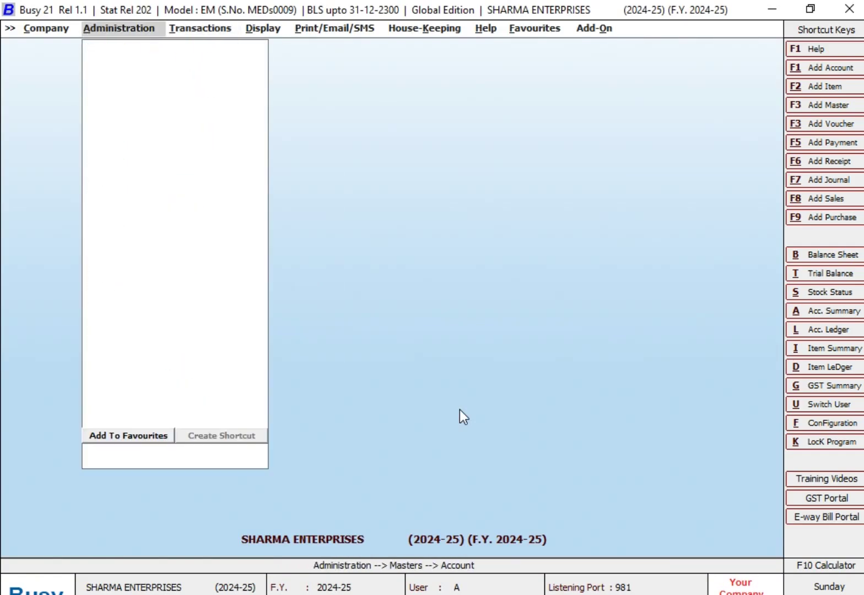
pyautogui.write('M')
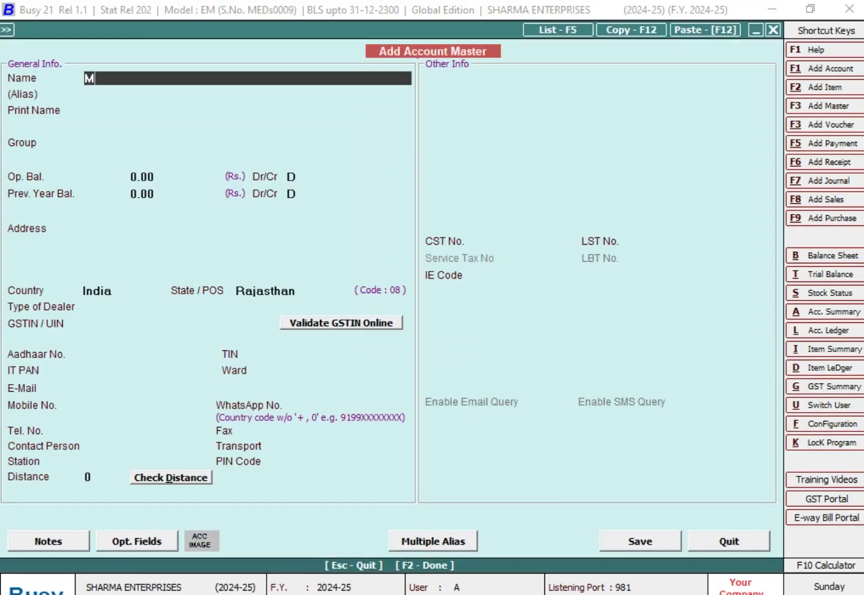
pyautogui.write('R A (SALES PARTY')
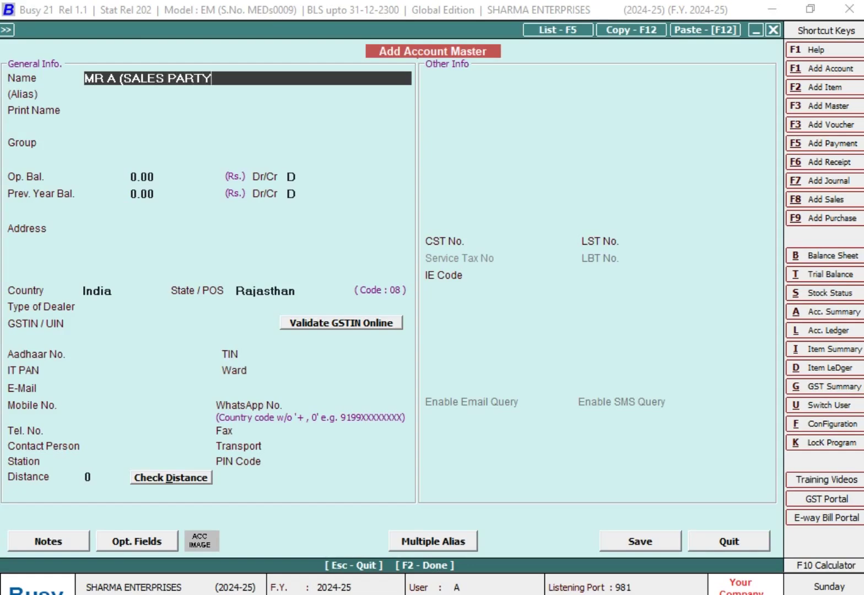
pyautogui.write(')')
pyautogui.press('Return')
pyautogui.press('Return')
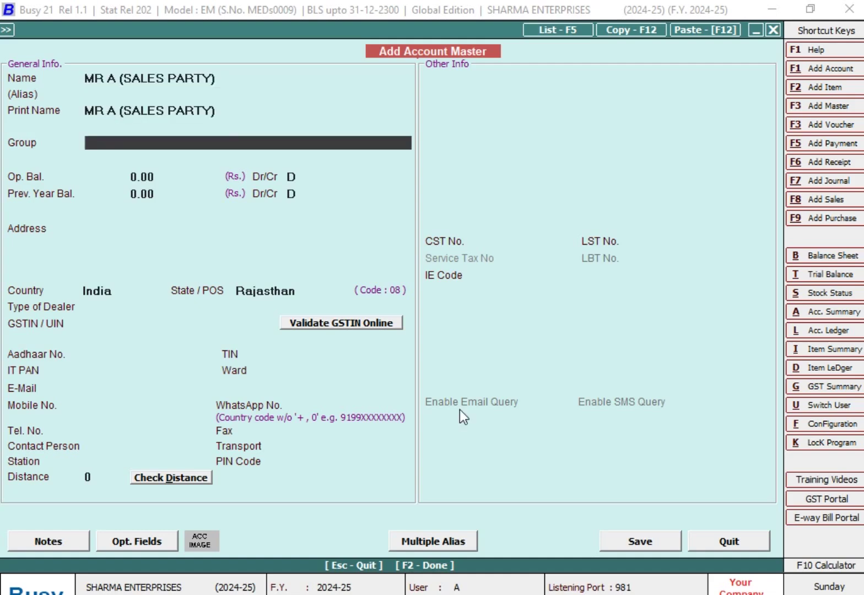
# Step: Assign the new account to the Sundry Debtors group and keep its opening balance at zero
pyautogui.write('SUN')
pyautogui.press('Down')
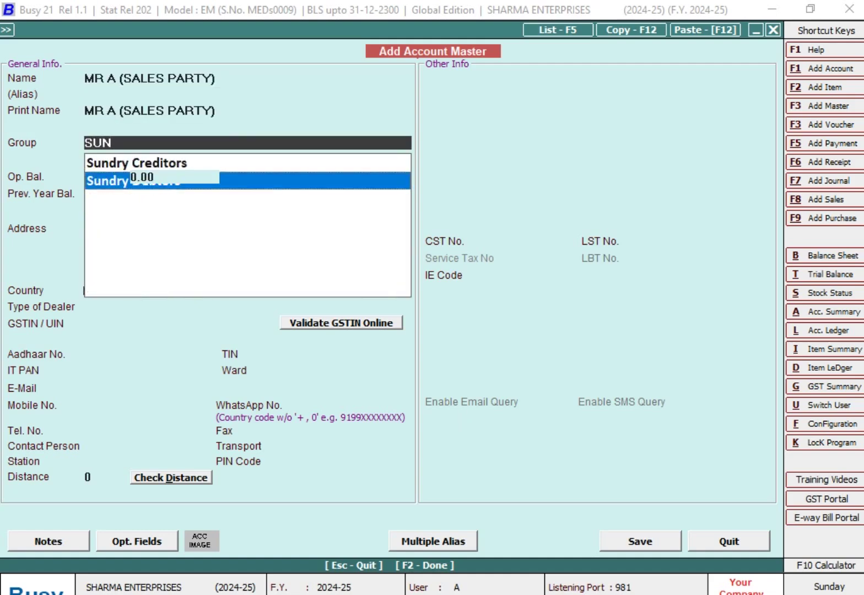
pyautogui.press('Return')
pyautogui.press('Return')
pyautogui.press('Return')
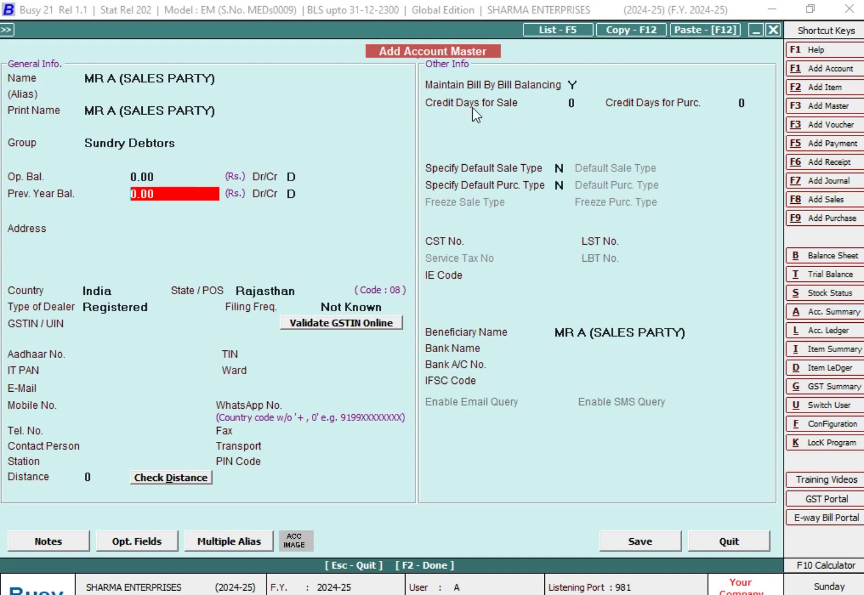
# Step: Set the account's credit days for sale to 15 and save it as an Un-Registered dealer
pyautogui.click(578, 103)
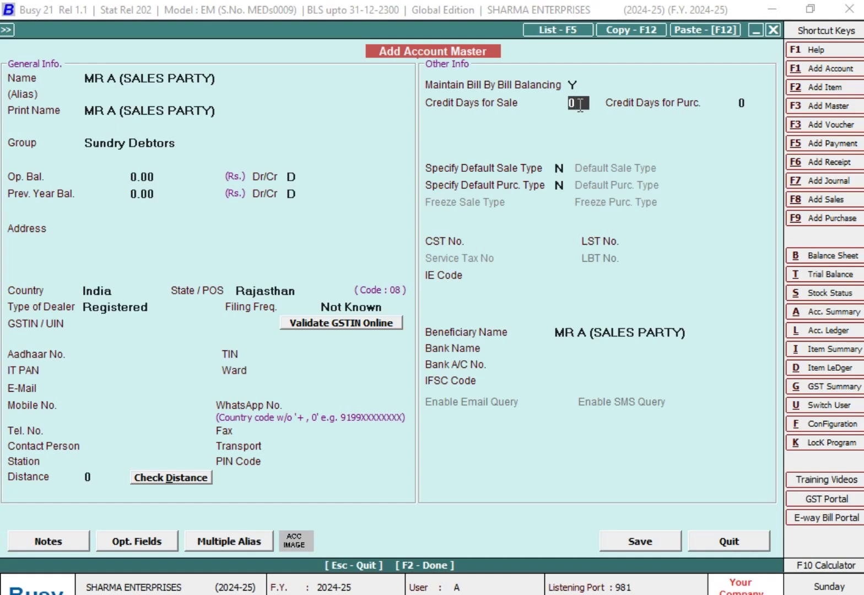
pyautogui.write('15')
pyautogui.press('Return')
pyautogui.press('F2')
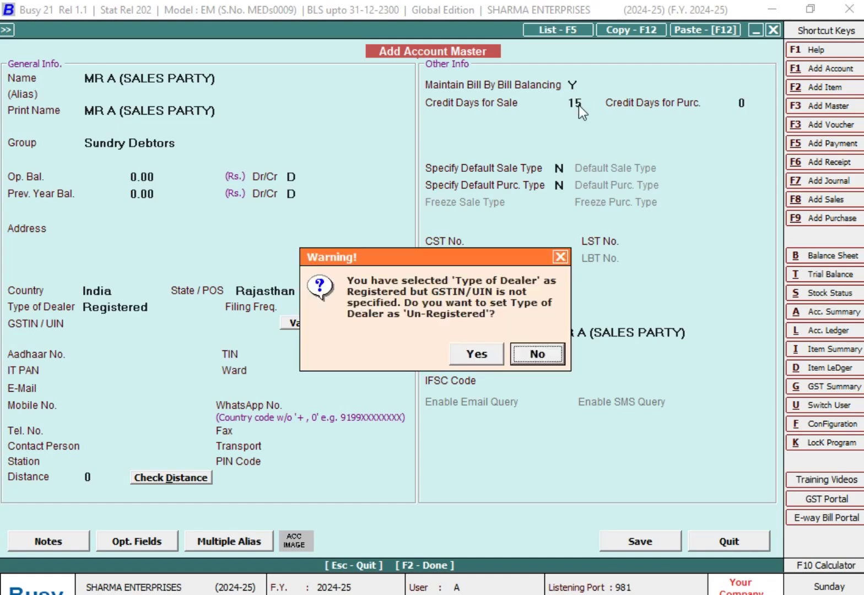
pyautogui.press('Left')
pyautogui.press('Return')
pyautogui.press('Return')
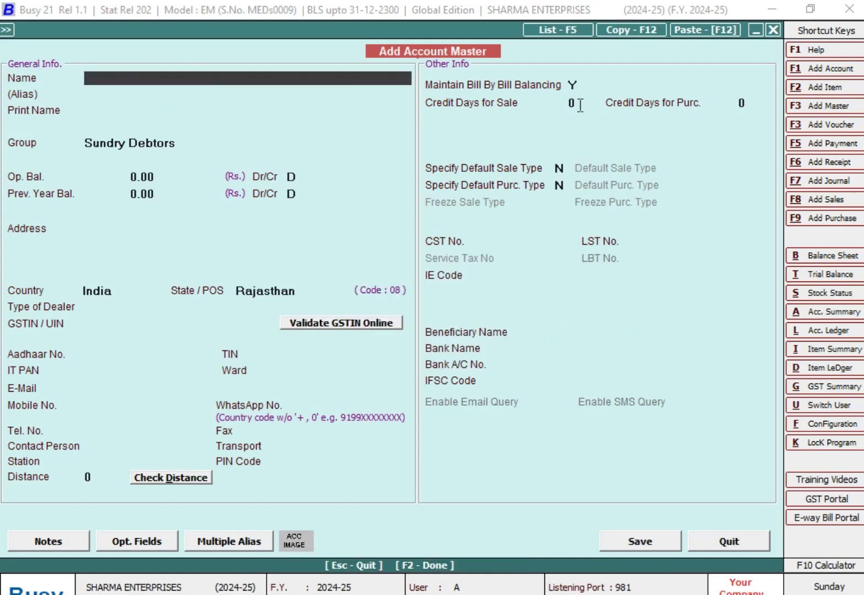
pyautogui.press('Escape')
pyautogui.press('Escape')
# Step: Start a new sales voucher in the Main series dated 01-05-2024 with voucher number 190
pyautogui.press('Right')
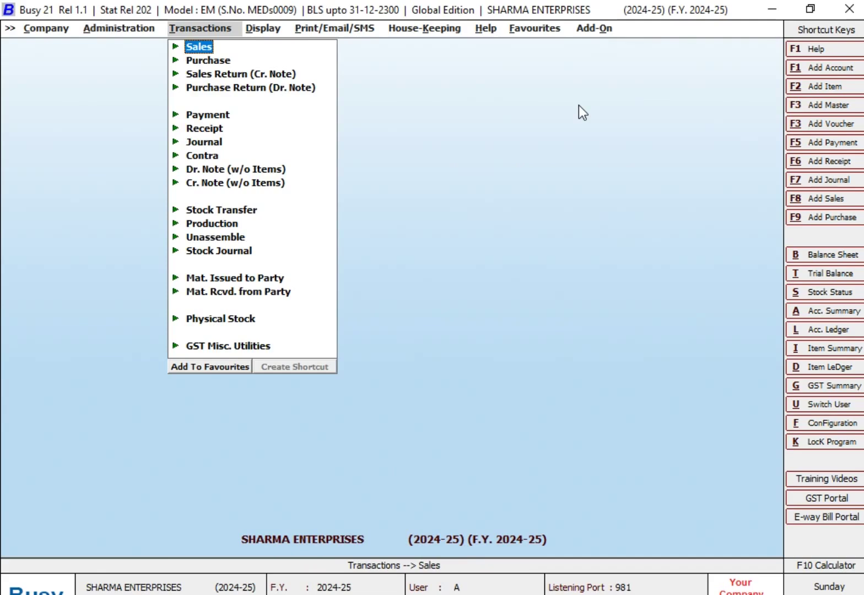
pyautogui.press('Return')
pyautogui.press('Return')
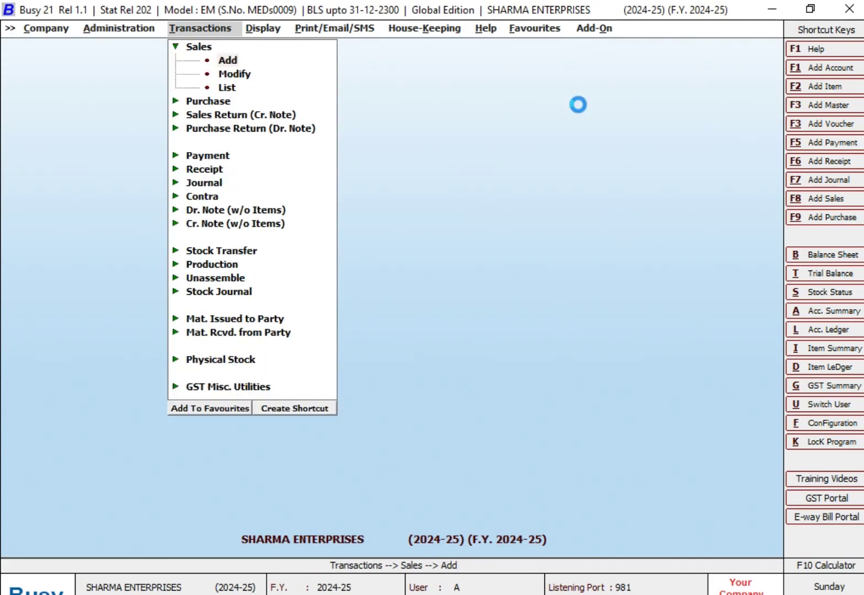
pyautogui.press('Return')
pyautogui.write('1-5')
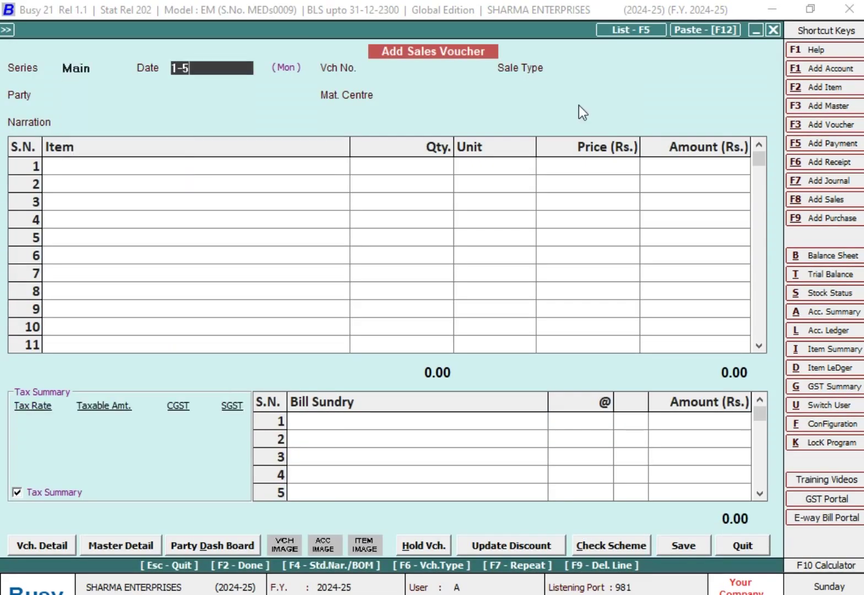
pyautogui.press('Return')
pyautogui.write('190')
pyautogui.press('Return')
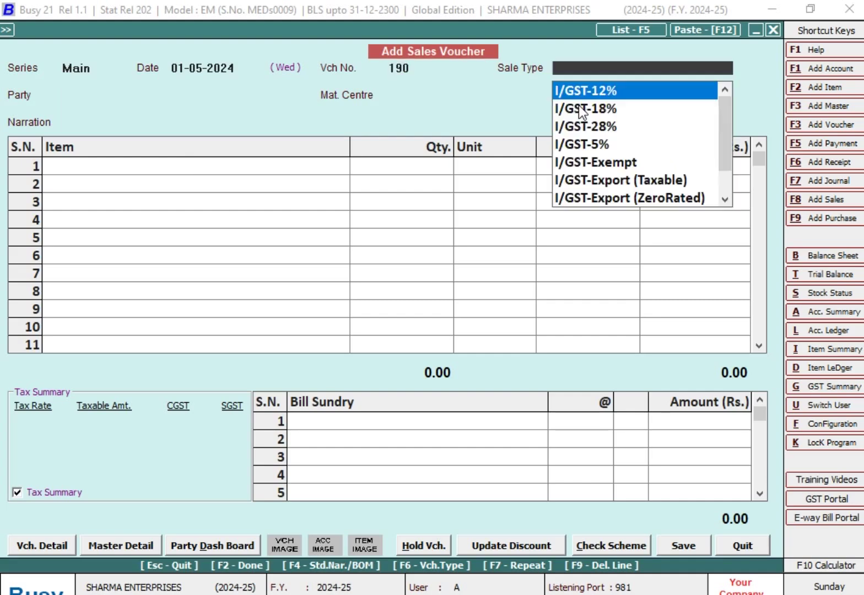
# Step: Set the voucher's sale type to L/GST-MultiRate and its party to MR A (SALES PARTY), with Main Store as material centre
pyautogui.write('L')
pyautogui.press('Down')
pyautogui.press('Down')
pyautogui.press('Down')
pyautogui.press('Down')
pyautogui.press('Down')
pyautogui.press('Down')
pyautogui.press('Return')
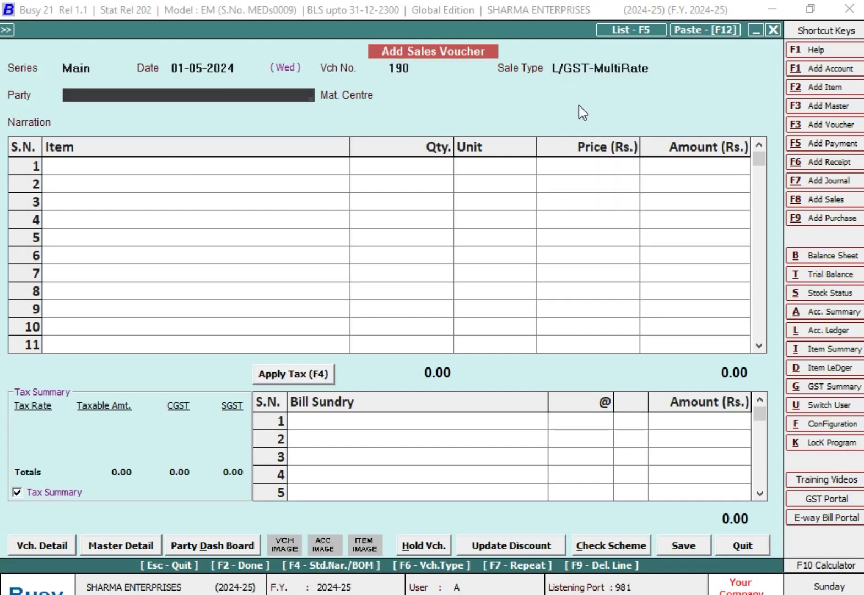
pyautogui.write('M')
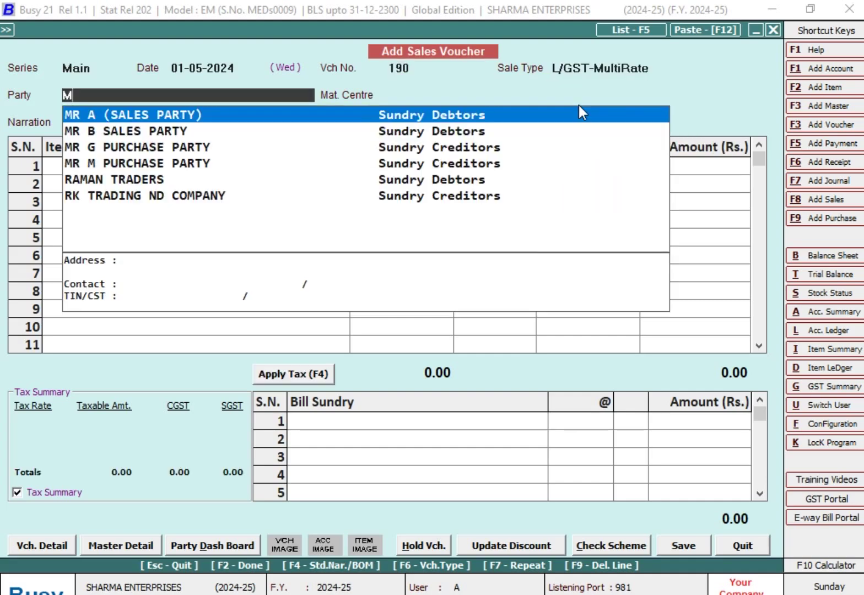
pyautogui.press('Return')
pyautogui.press('Return')
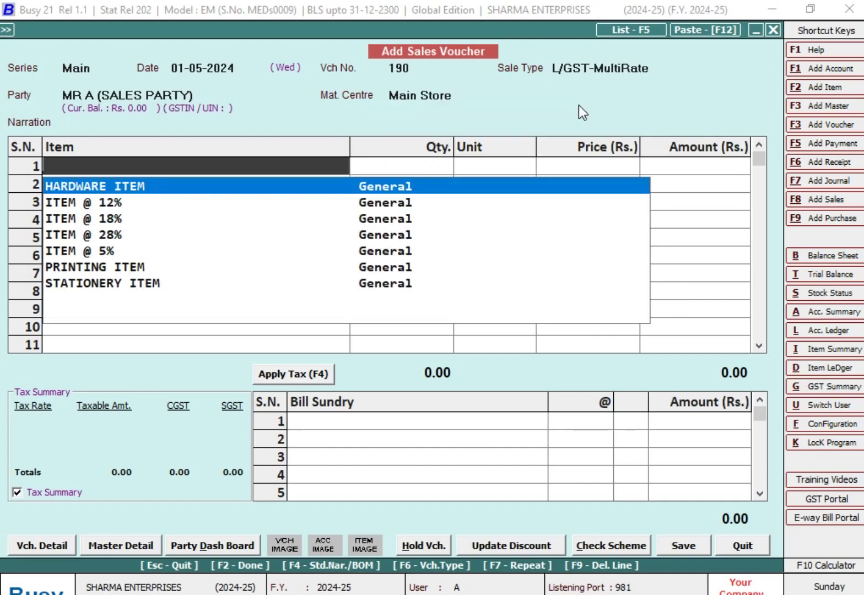
# Step: Enter HARDWARE ITEM on the first line with quantity 40 Pcs. at a price of 200
pyautogui.press('Return')
pyautogui.write('40')
pyautogui.press('Return')
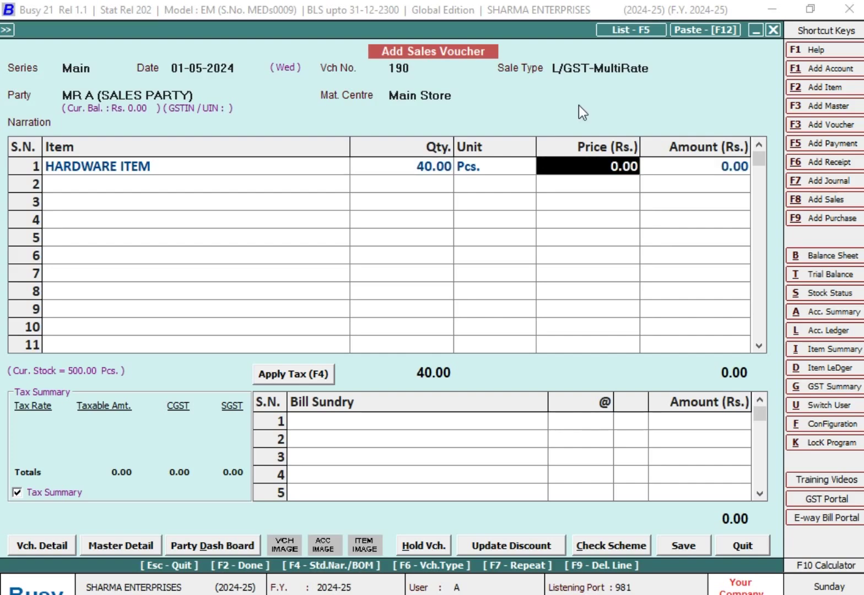
pyautogui.write('200')
pyautogui.press('Return')
pyautogui.press('Return')
pyautogui.press('Return')
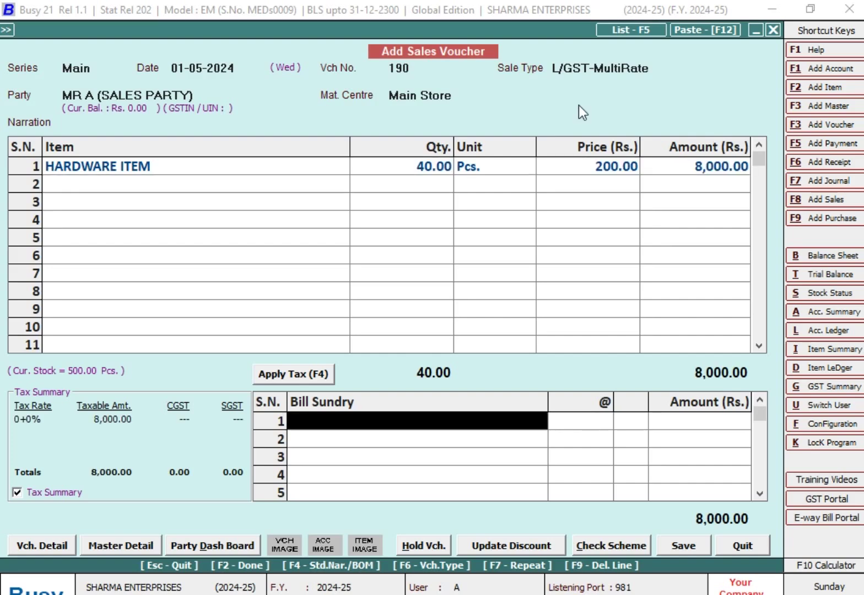
# Step: Apply CGST and SGST to the voucher as bill sundries
pyautogui.write('CG')
pyautogui.press('Return')
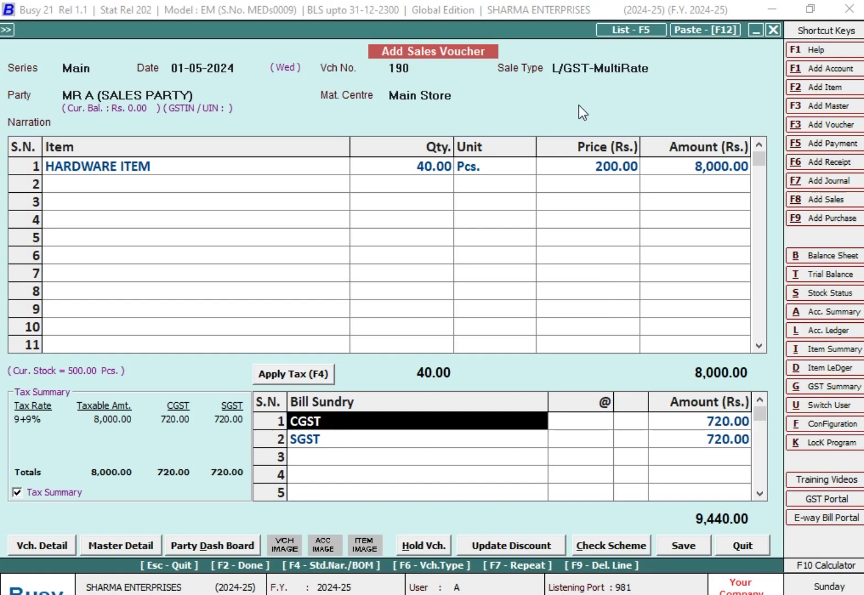
pyautogui.press('Down')
pyautogui.press('Down')
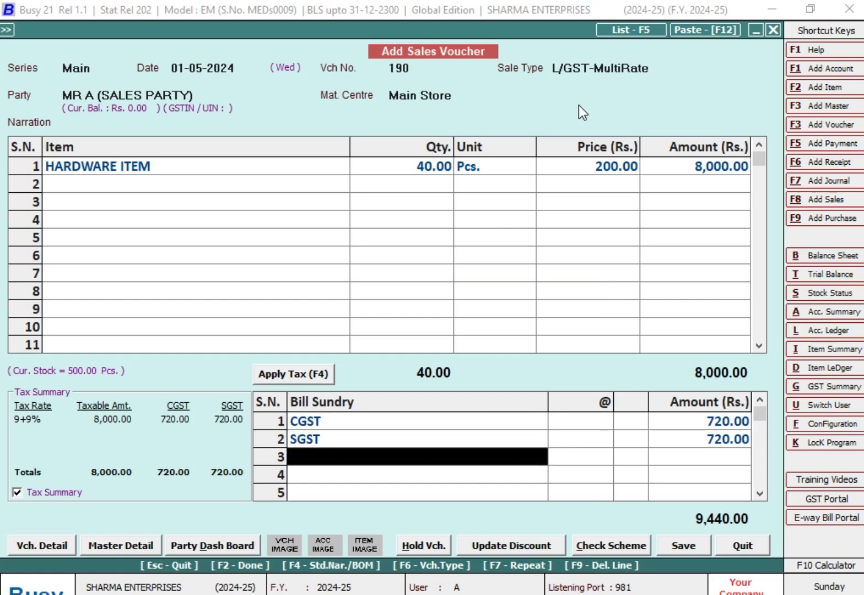
pyautogui.press('Return')
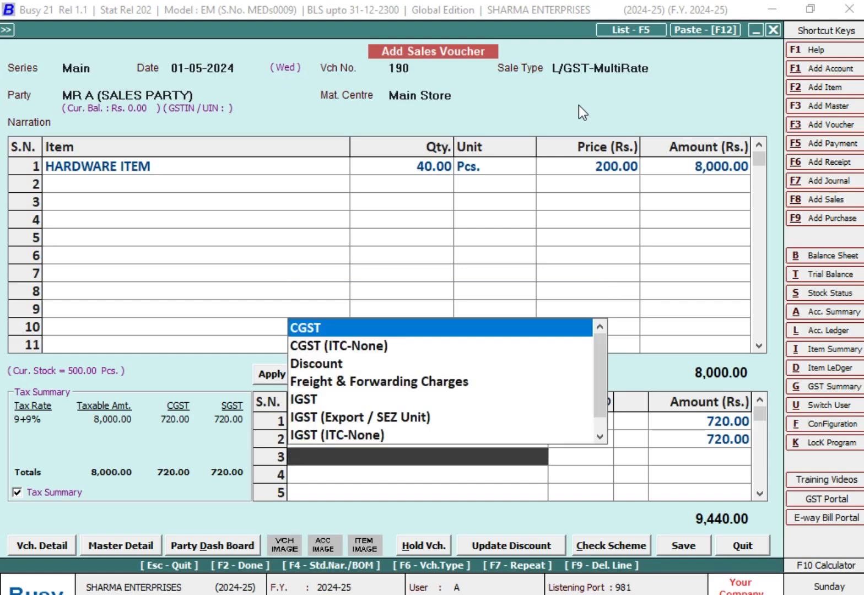
pyautogui.press('Escape')
# Step: Accept the bill-by-bill adjustment as a new reference for the full amount and save the sales voucher
pyautogui.press('F2')
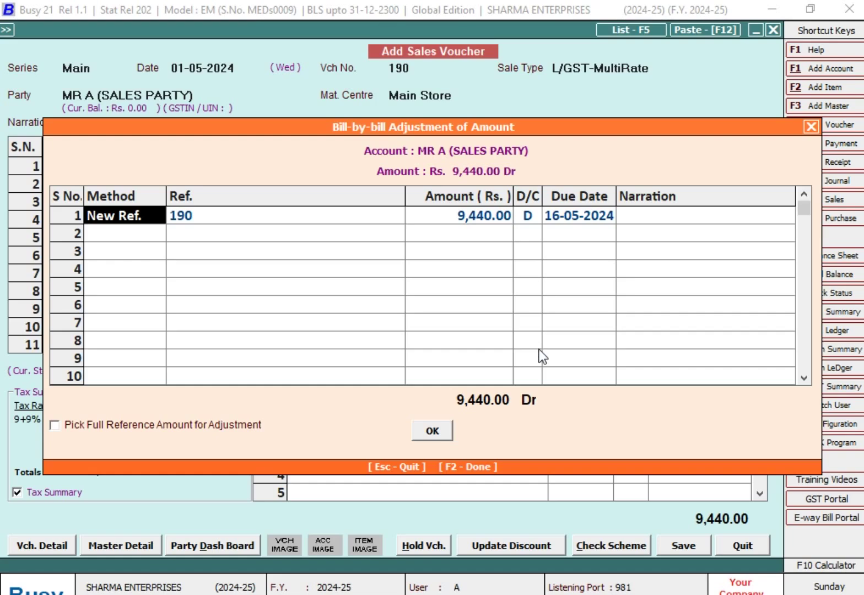
pyautogui.click(445, 431)
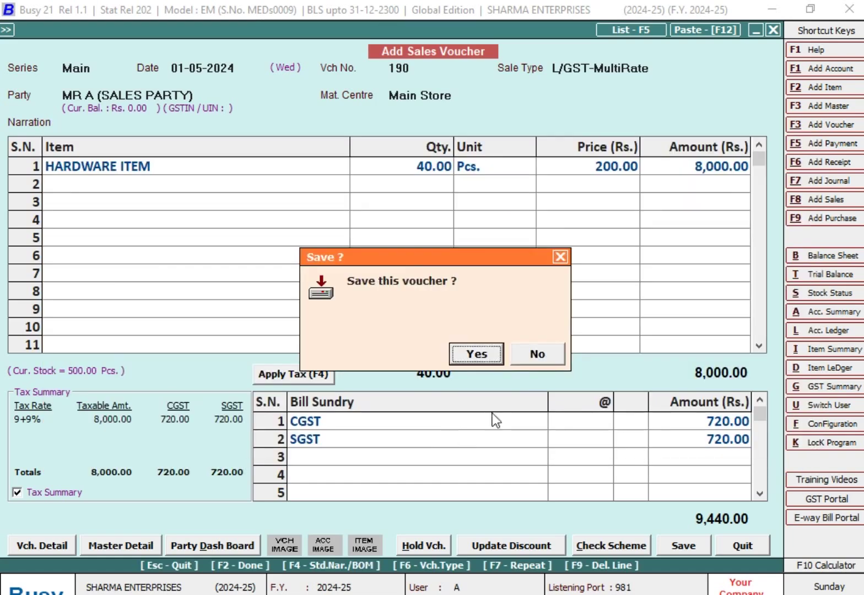
pyautogui.click(477, 355)
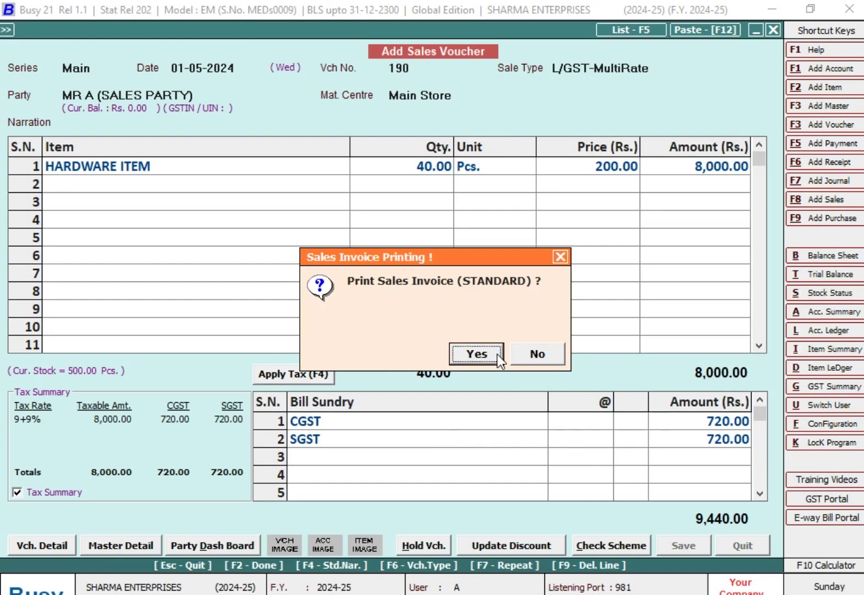
pyautogui.click(496, 355)
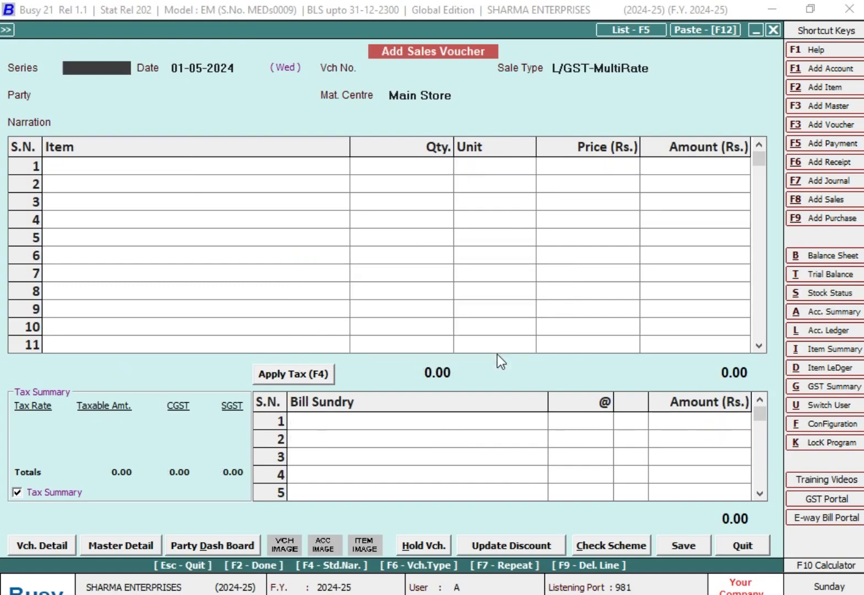
# Step: Start the new sales voucher in the Main series with the date 05-05-2024
pyautogui.press('Return')
pyautogui.write('5-5')
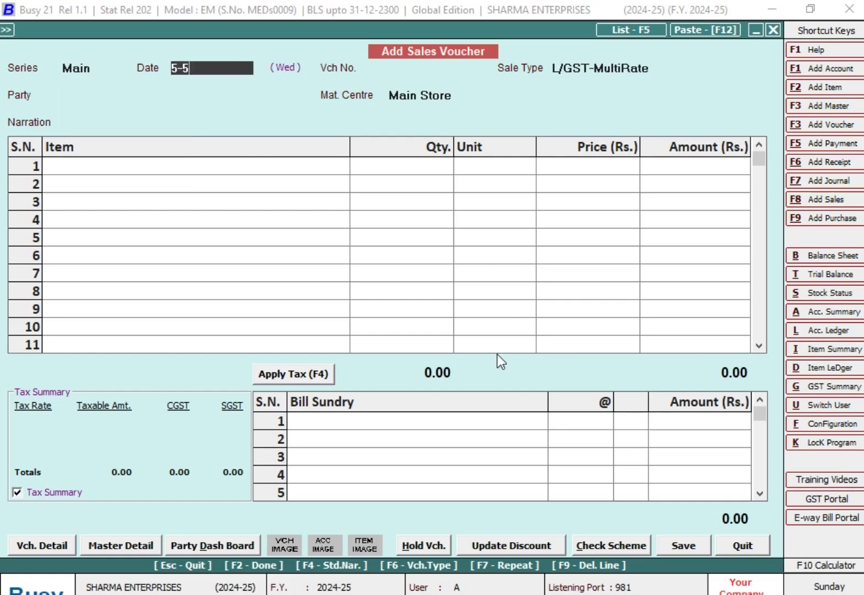
pyautogui.press('Return')
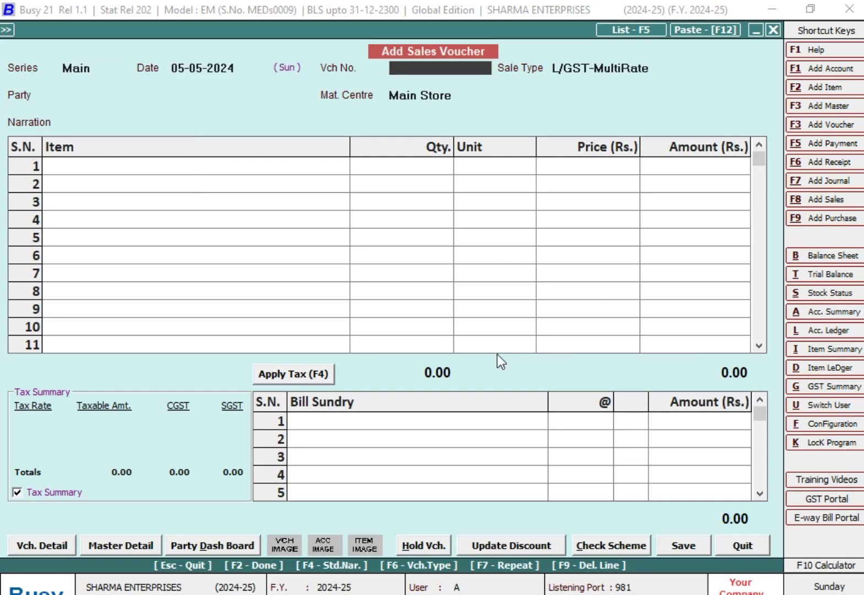
# Step: View the account ledger of MR A (SALES PARTY) and return to the sales voucher
pyautogui.hotkey('alt', 'l')
pyautogui.write('MR')
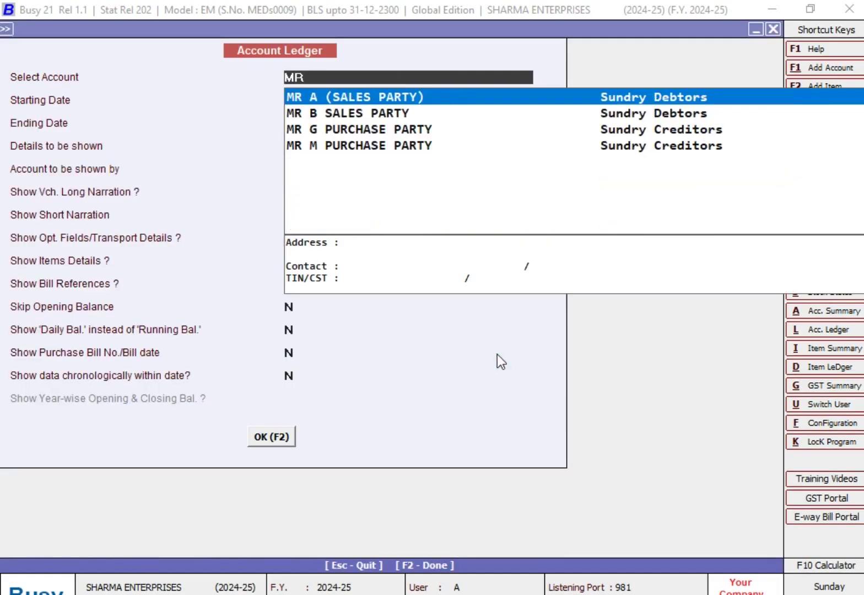
pyautogui.press('F2')
pyautogui.press('Escape')
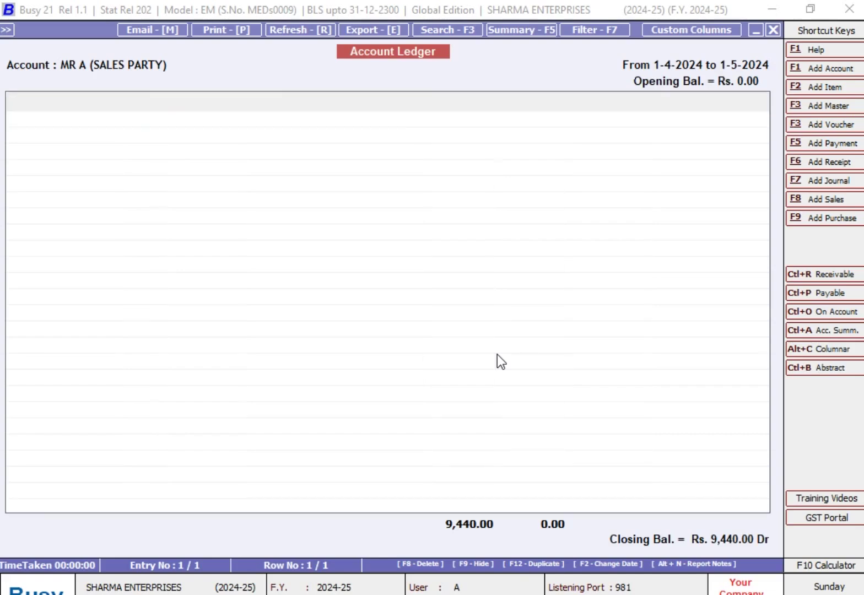
# Step: Number the voucher 210, keep sale type L/GST-MultiRate, and set the party to MR A (SALES PARTY) with Main Store as material centre
pyautogui.write('0')
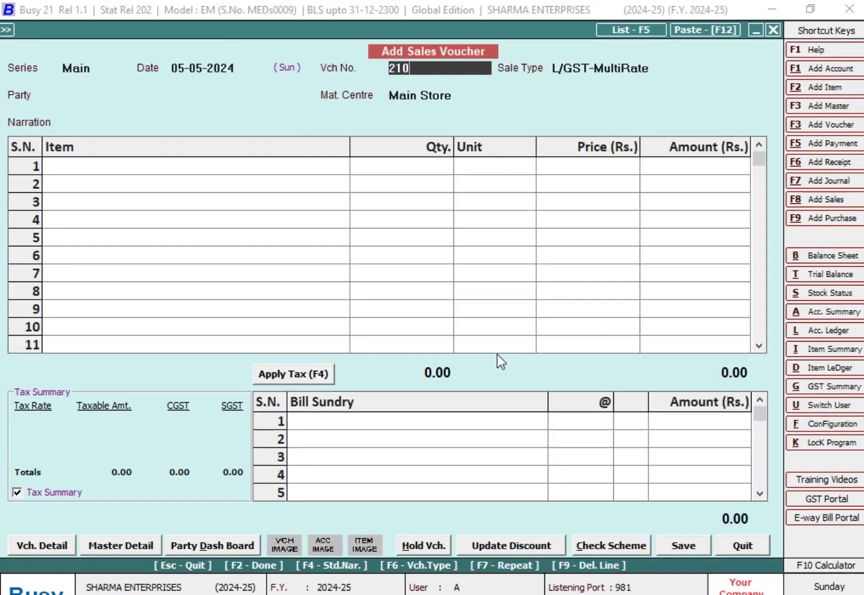
pyautogui.press('Return')
pyautogui.press('Return')
pyautogui.write('M')
pyautogui.press('Return')
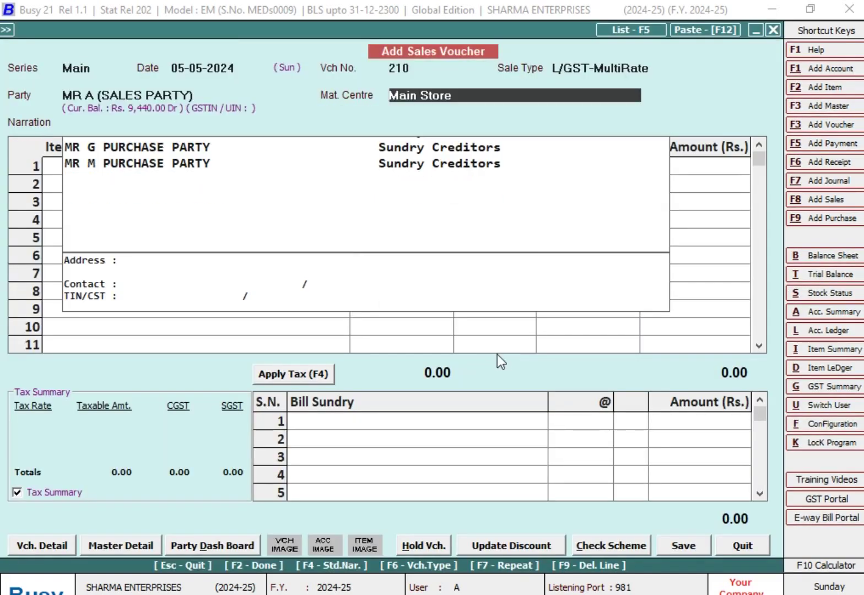
pyautogui.press('Return')
# Step: Enter HARDWARE ITEM with quantity 40 Pcs. at a price of 100, and apply CGST and SGST as bill sundries
pyautogui.press('Return')
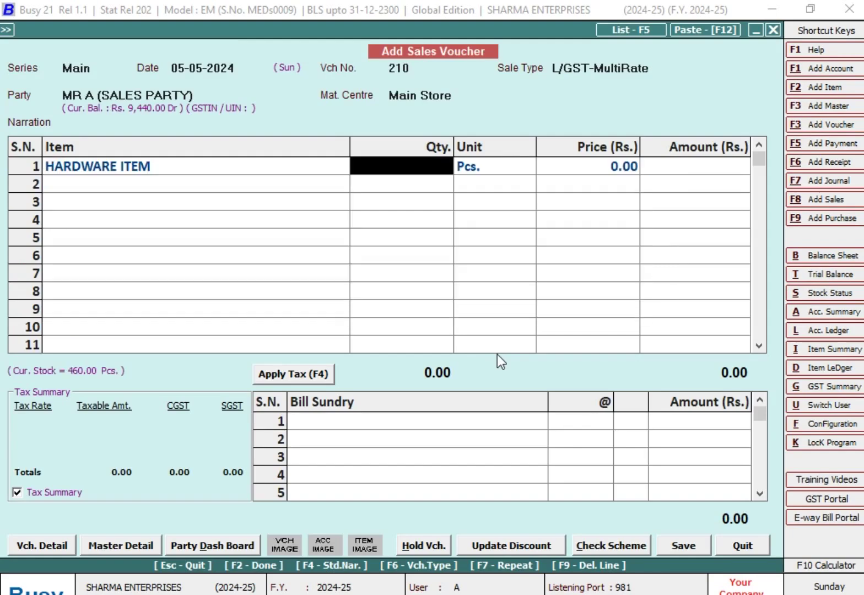
pyautogui.write('40')
pyautogui.press('Return')
pyautogui.press('Return')
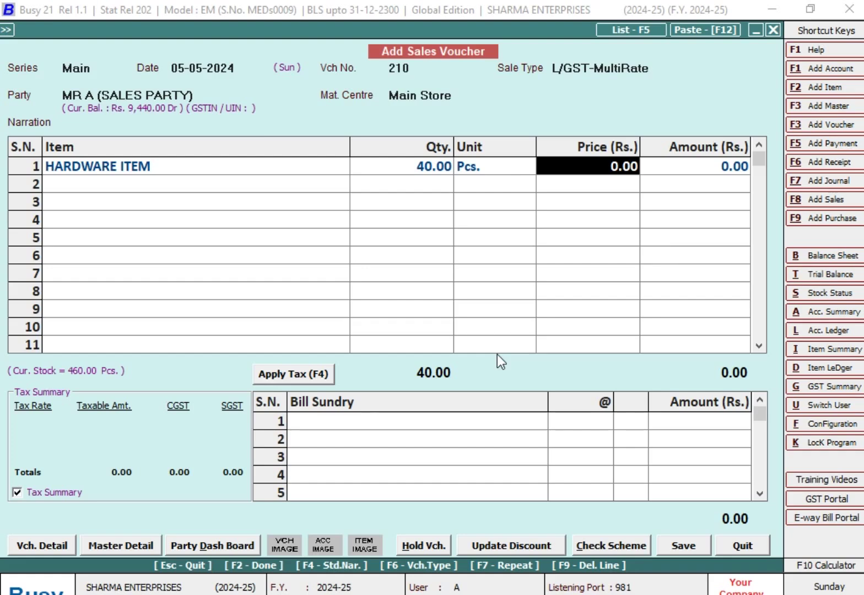
pyautogui.write('100')
pyautogui.press('Return')
pyautogui.press('Return')
pyautogui.press('Return')
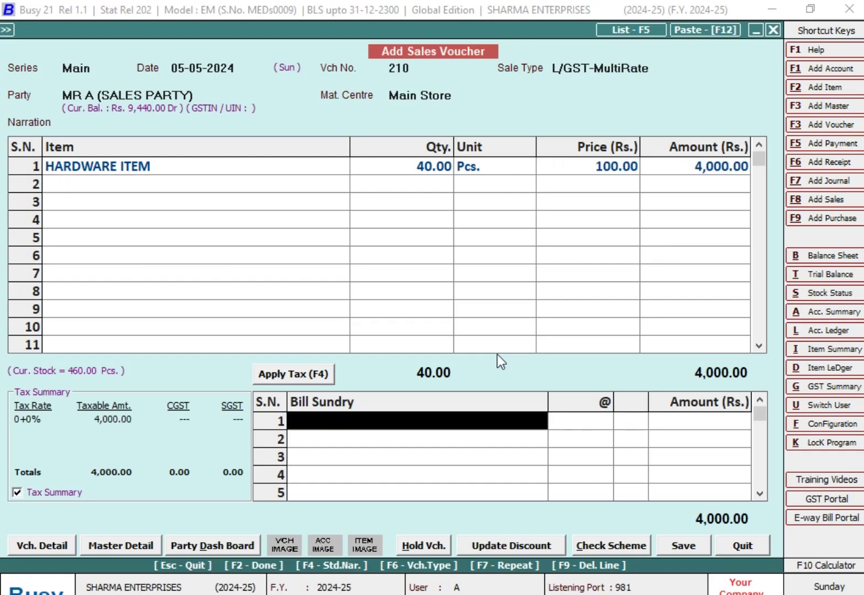
pyautogui.write('CG')
pyautogui.press('Return')
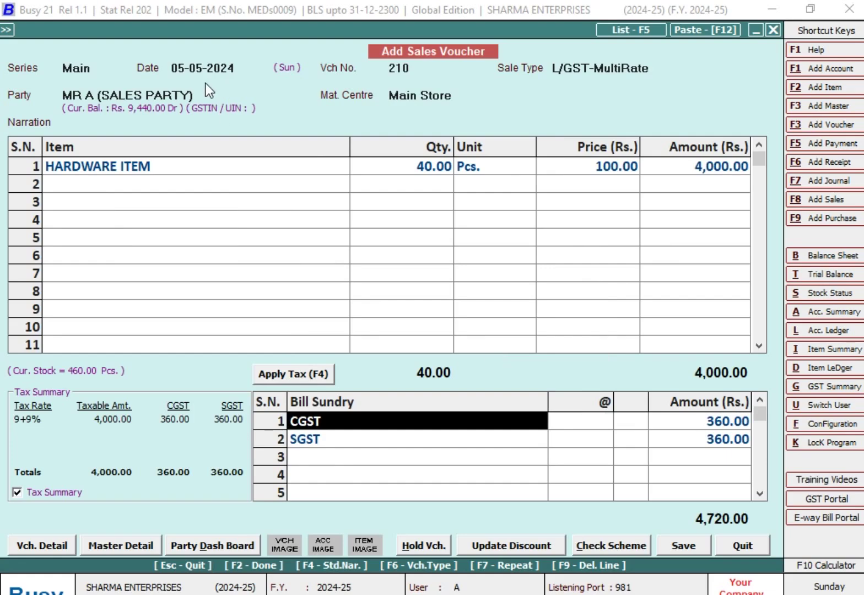
# Step: Accept the bill-by-bill adjustment as new reference 210 for 4,720.00 due 20-05-2024, and save the voucher without printing the invoice
pyautogui.press('F2')
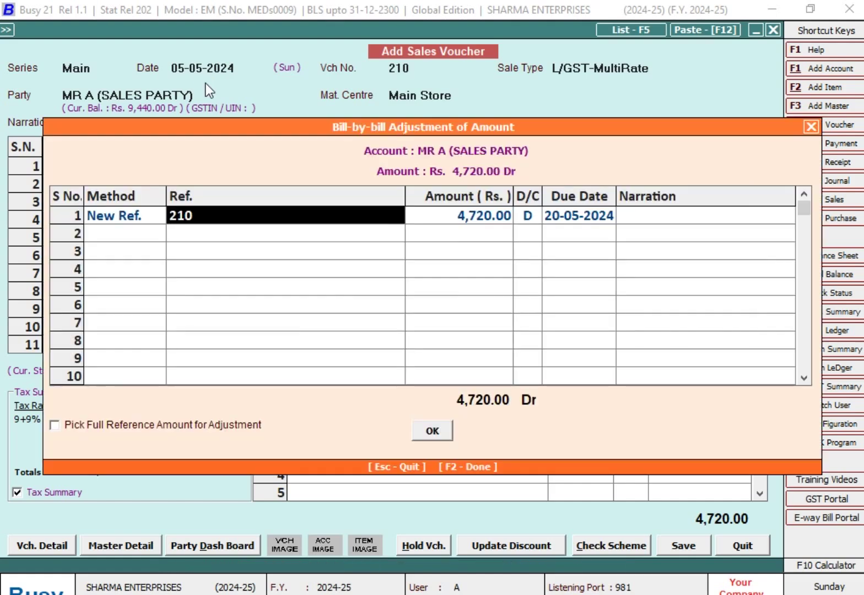
pyautogui.press('Return')
pyautogui.press('Return')
pyautogui.press('Return')
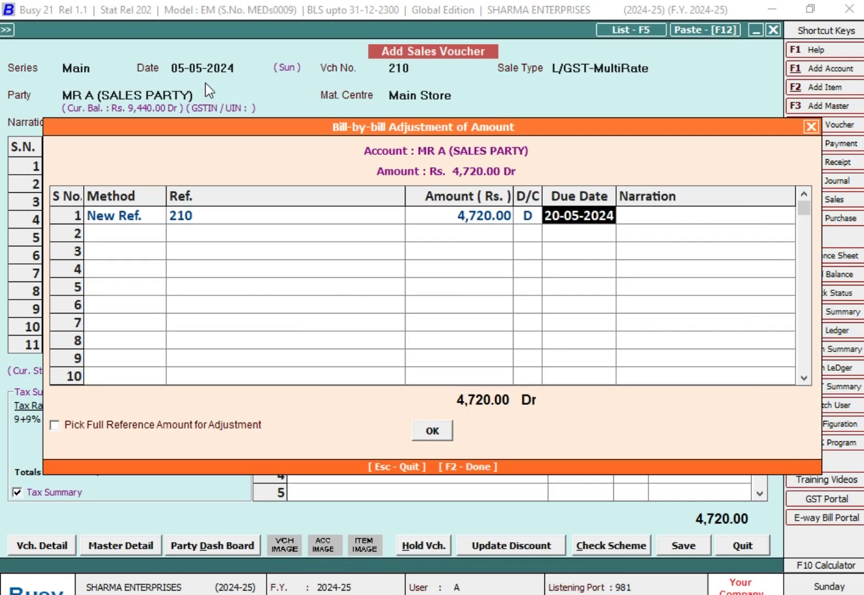
pyautogui.press('F2')
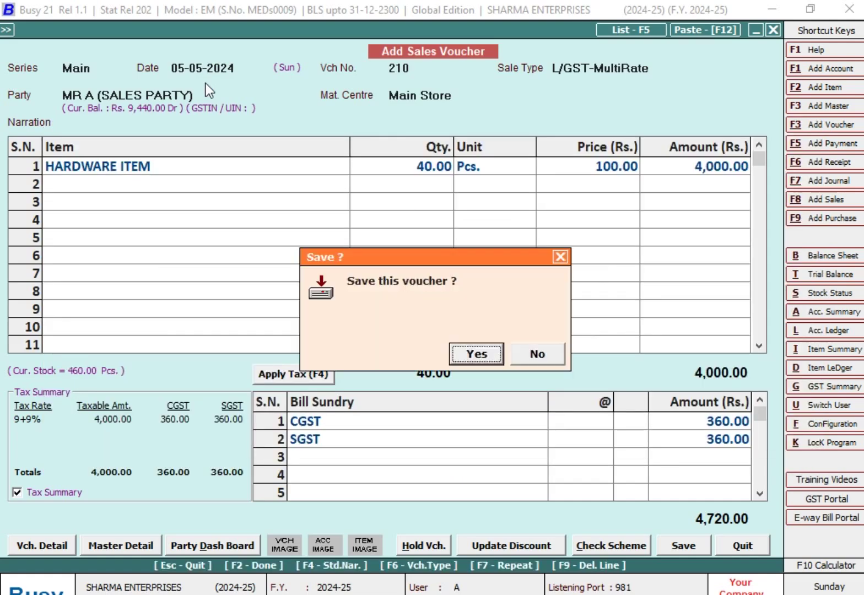
pyautogui.press('Return')
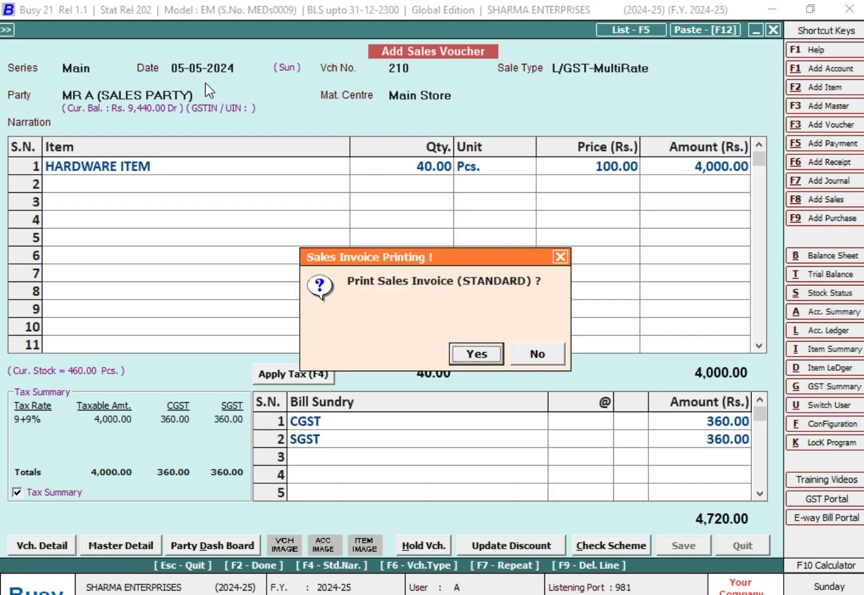
pyautogui.press('Escape')
pyautogui.press('Escape')
pyautogui.press('Escape')
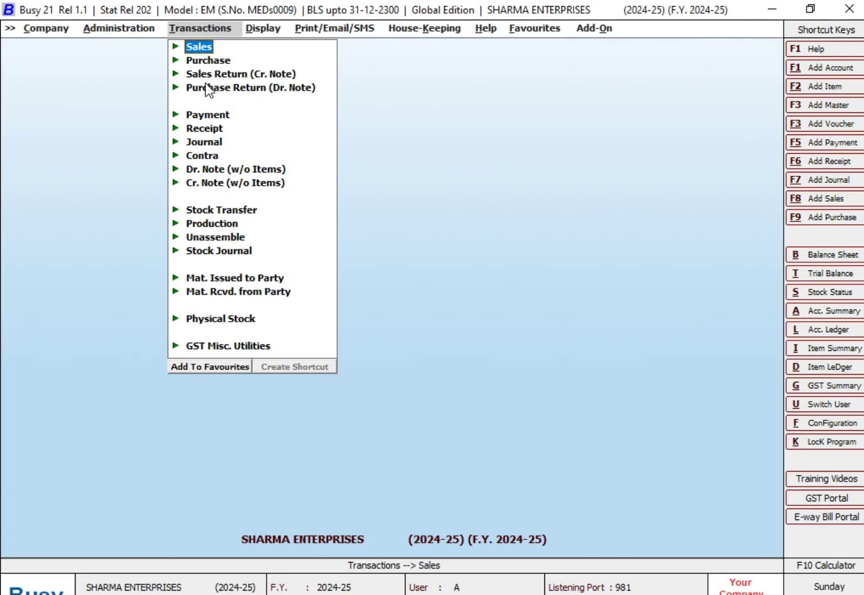
# Step: Open the Bills Receivable report from Outstanding Analysis for the account MR A (SALES PARTY)
pyautogui.press('Right')
pyautogui.press('Down')
pyautogui.press('Down')
pyautogui.press('Down')
pyautogui.press('Down')
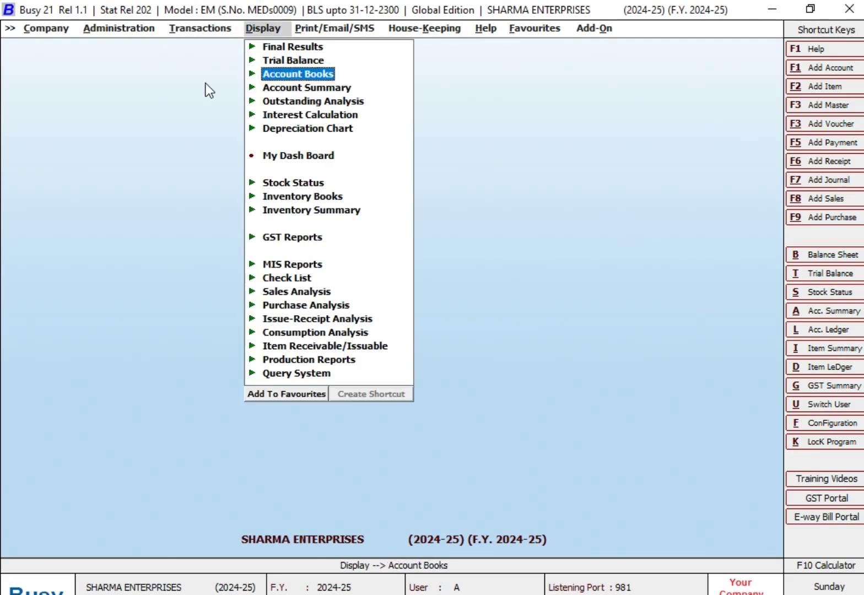
pyautogui.press('Return')
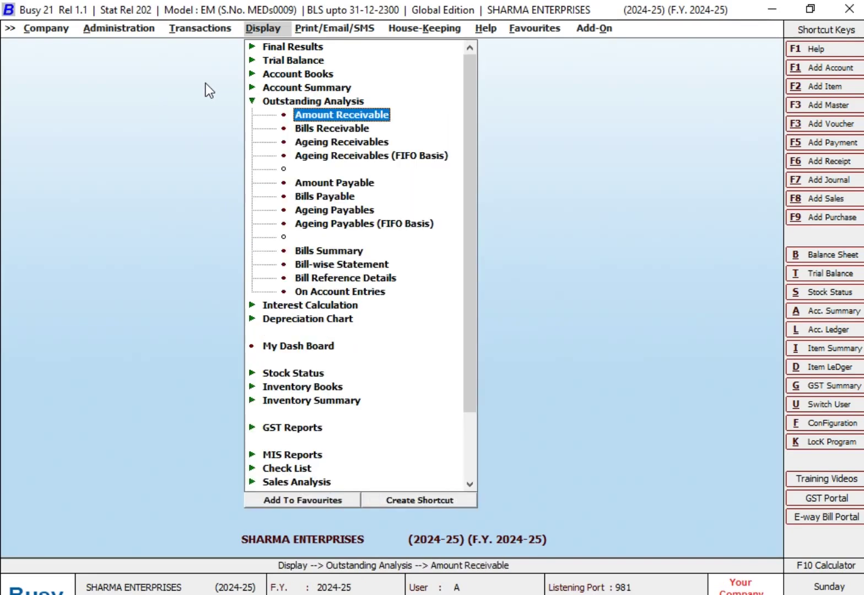
pyautogui.press('Down')
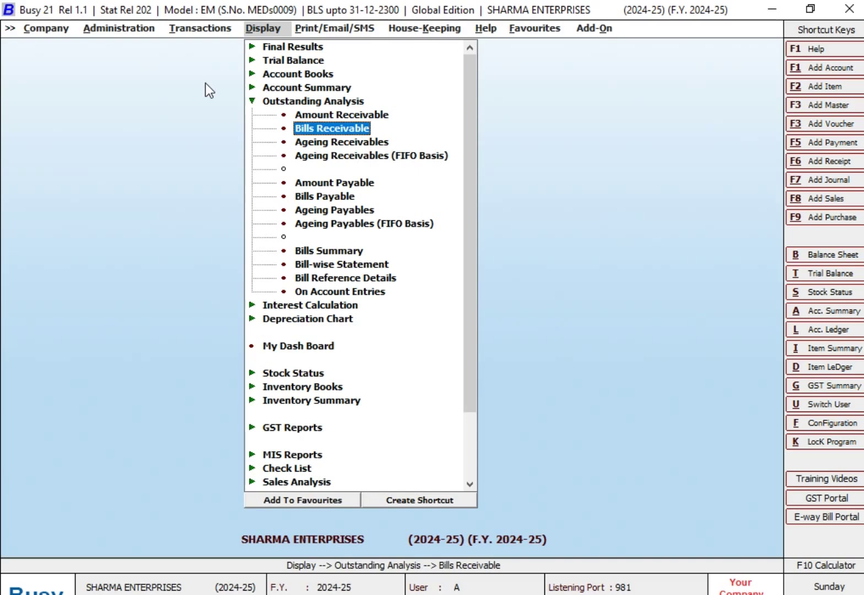
pyautogui.press('Return')
pyautogui.press('Return')
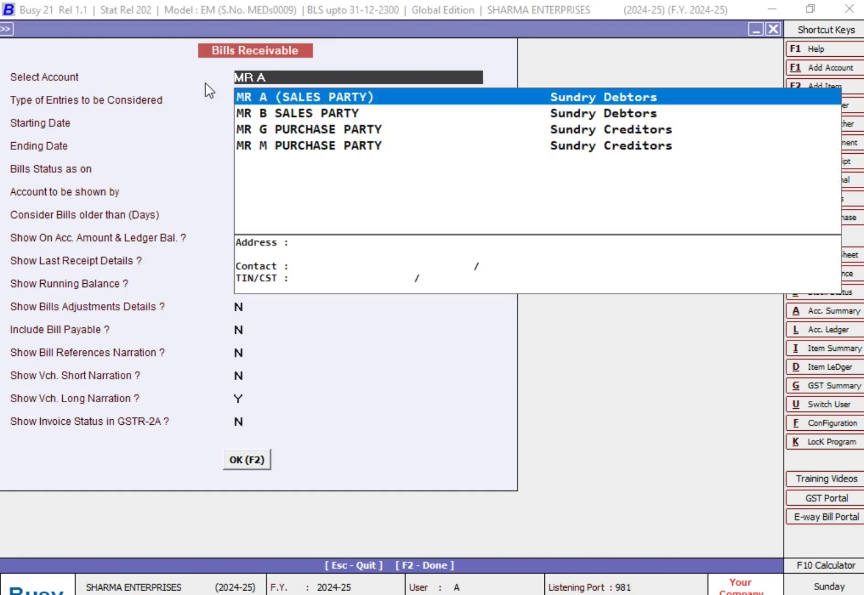
pyautogui.press('Return')
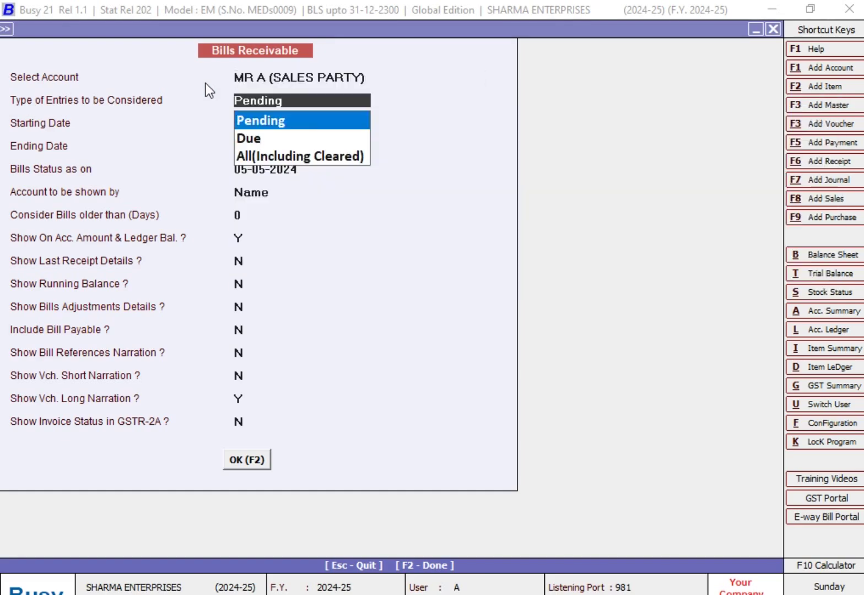
# Step: Review the entry type choices for the Bills Receivable report and set it to consider Pending entries
pyautogui.press('Down')
pyautogui.press('Down')
pyautogui.press('Down')
pyautogui.press('Up')
pyautogui.press('Down')
pyautogui.press('Return')
pyautogui.press('Up')
pyautogui.press('Up')
pyautogui.press('Up')
pyautogui.press('Up')
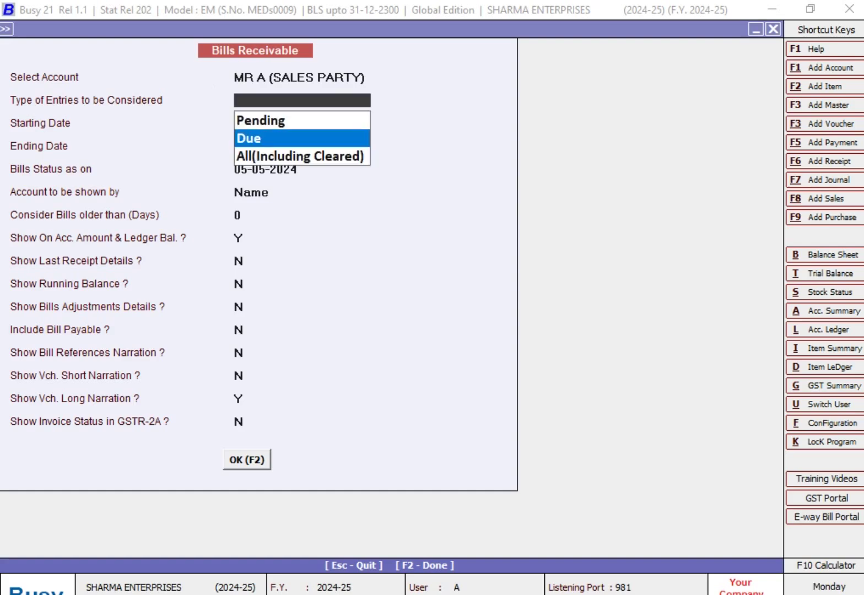
pyautogui.press('Return')
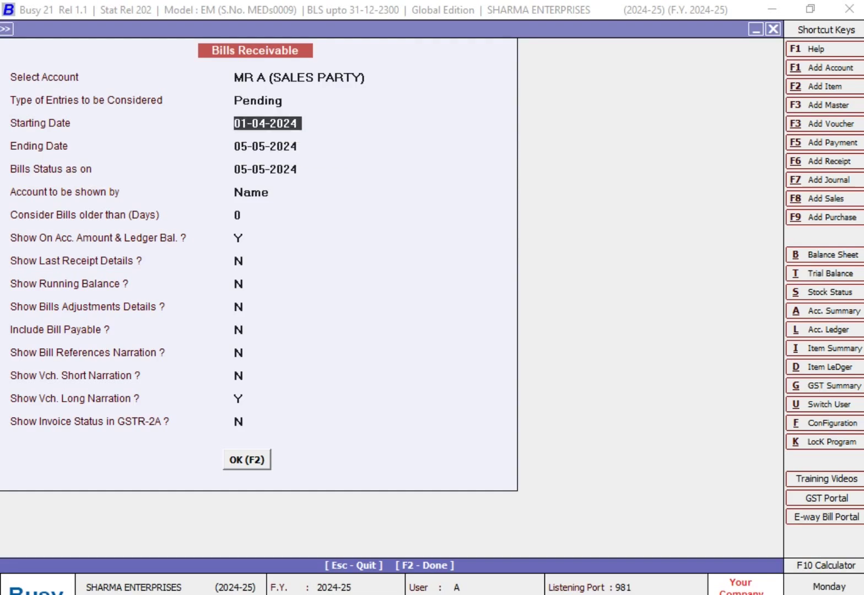
# Step: Display the pending bills with ending date and bills status date both 31-05-2024, and narrow the Ref. No. column
pyautogui.press('Return')
pyautogui.write('31-5')
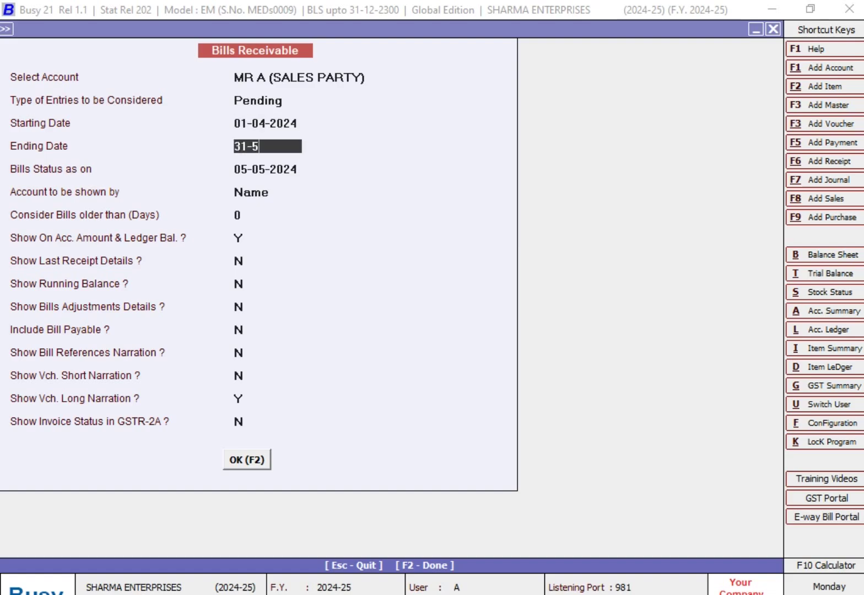
pyautogui.press('Return')
pyautogui.write('31-05-2024')
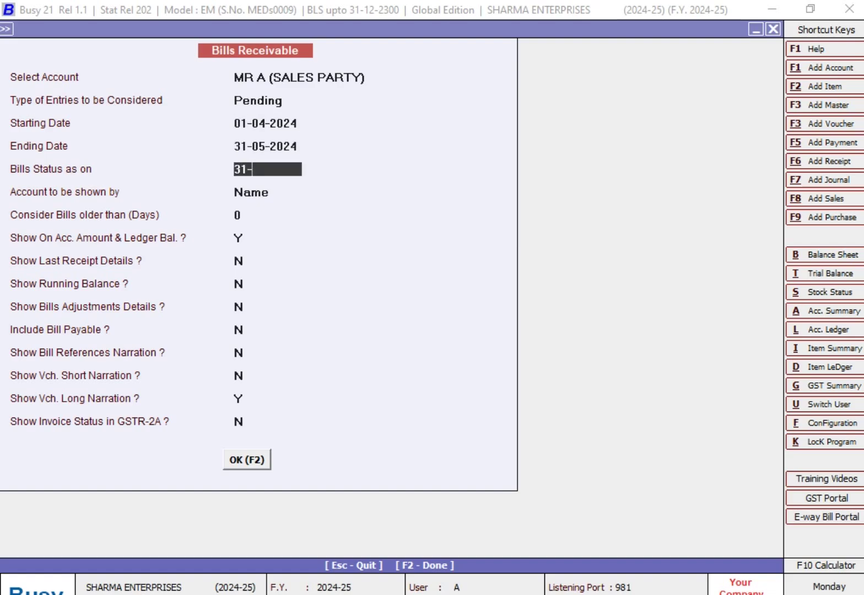
pyautogui.write('5')
pyautogui.press('Return')
pyautogui.press('Return')
pyautogui.press('F2')
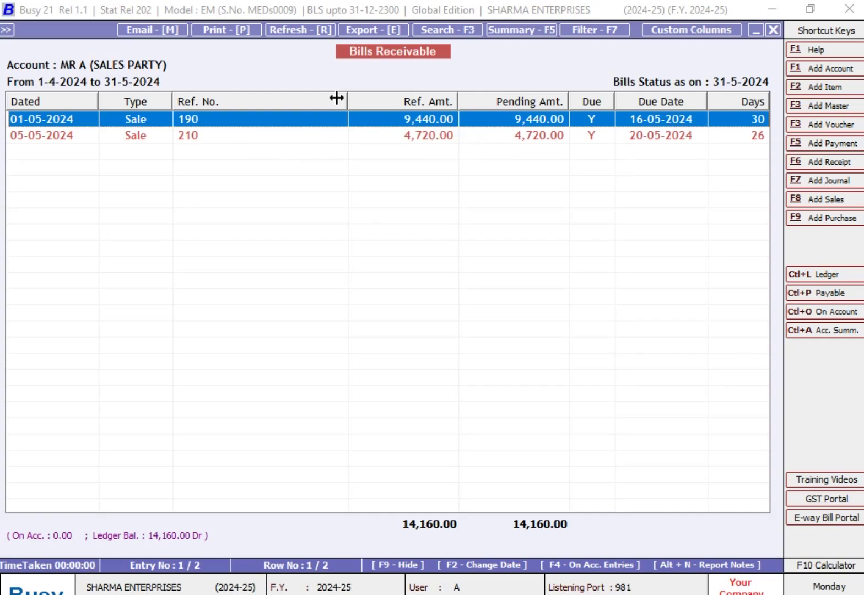
pyautogui.moveTo(337, 98); pyautogui.dragTo(298, 98)
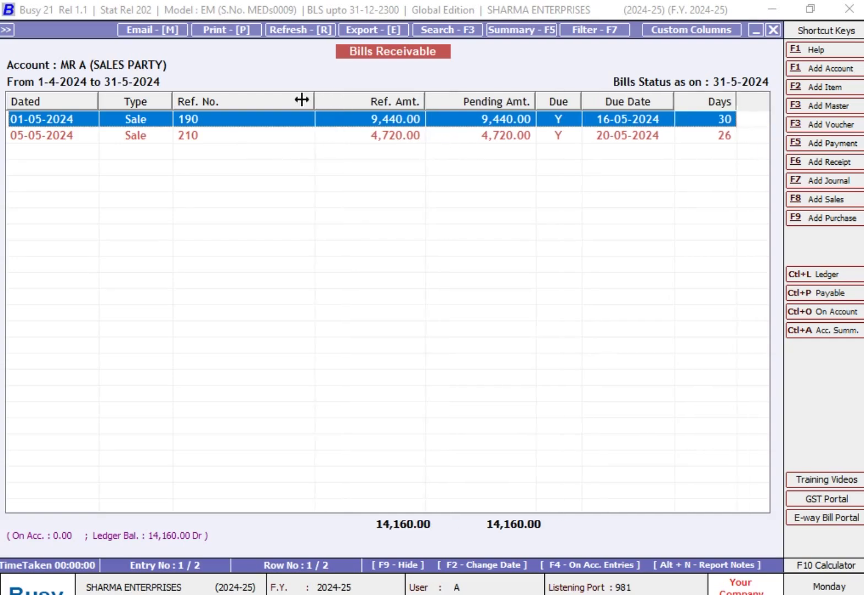
pyautogui.click(69, 133)
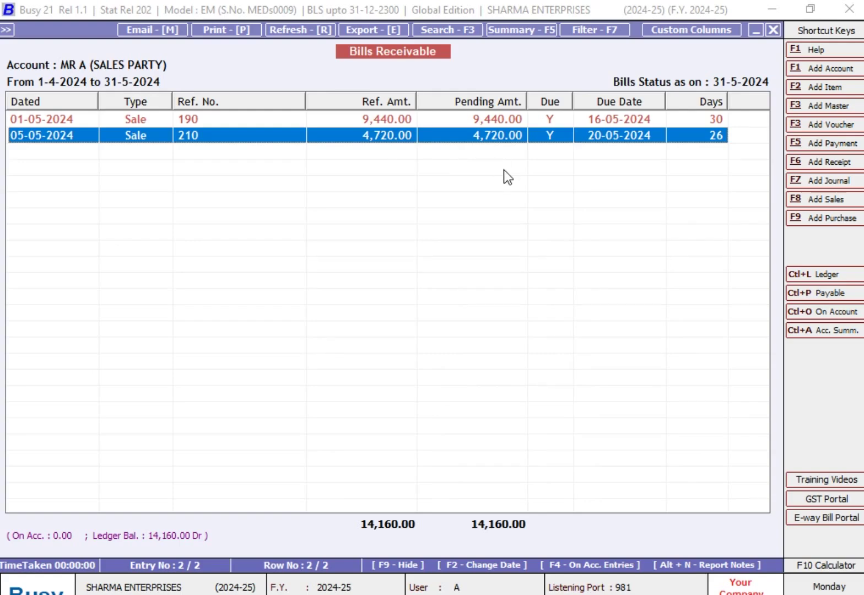
# Step: Return to the Bills Receivable options and change the type of entries to Due
pyautogui.press('Escape')
pyautogui.press('Return')
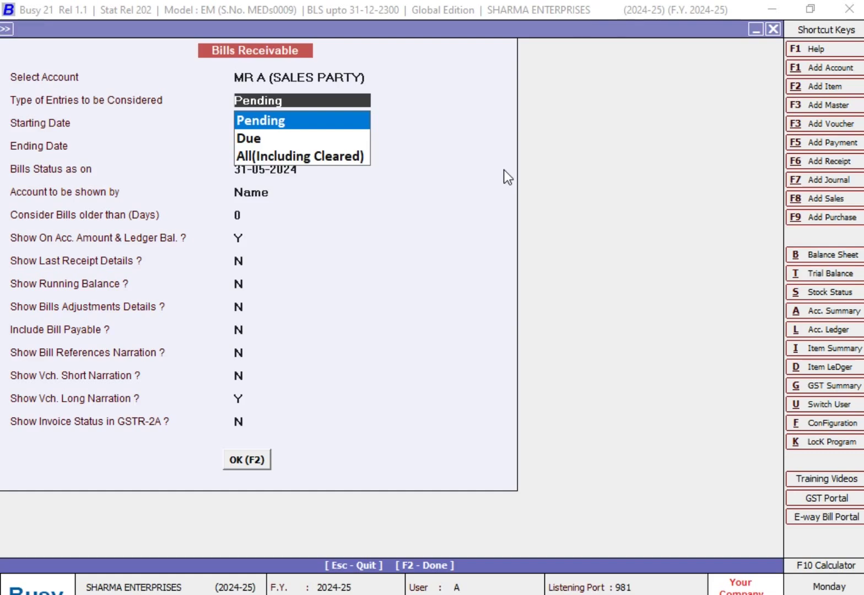
pyautogui.press('Down')
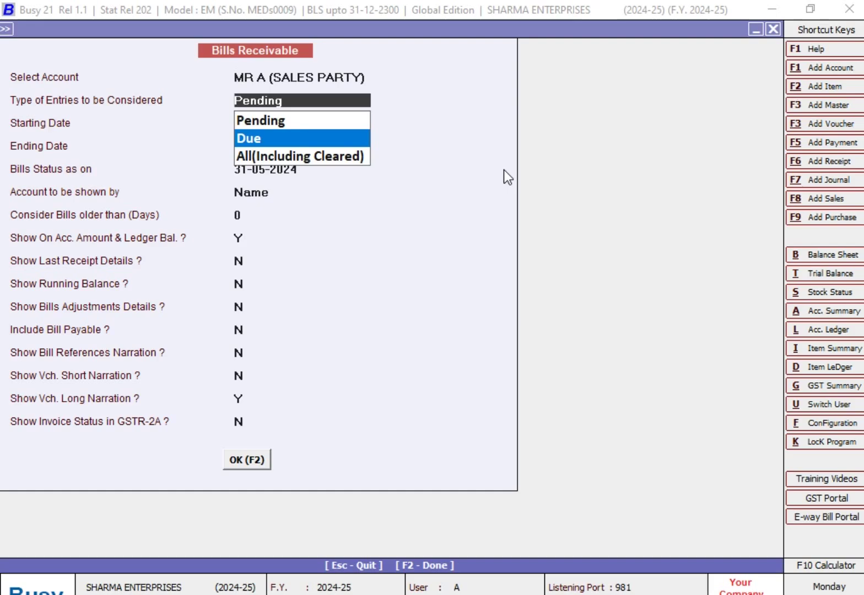
pyautogui.press('Return')
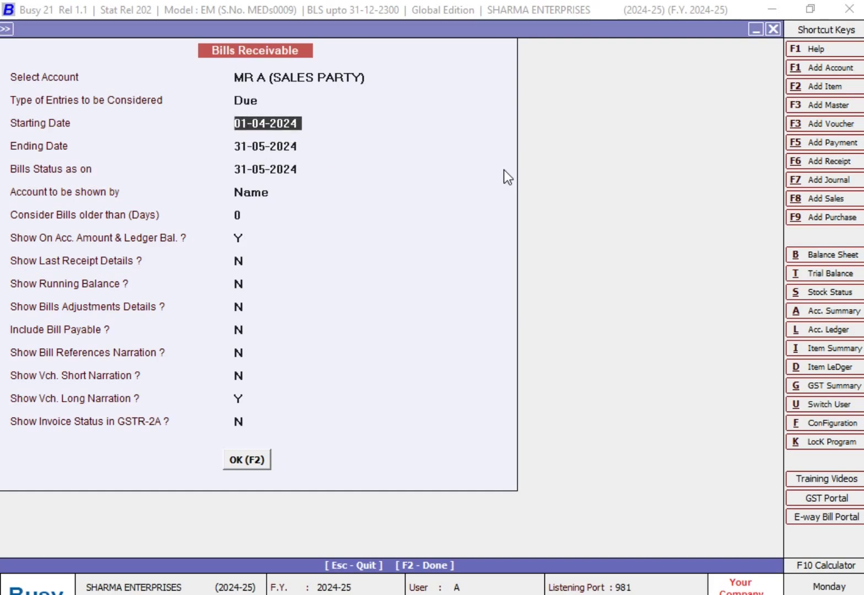
# Step: Display the account ledger of MR A (SALES PARTY) and check the bill-by-bill adjustment of sales voucher 190
pyautogui.hotkey('alt', 'l')
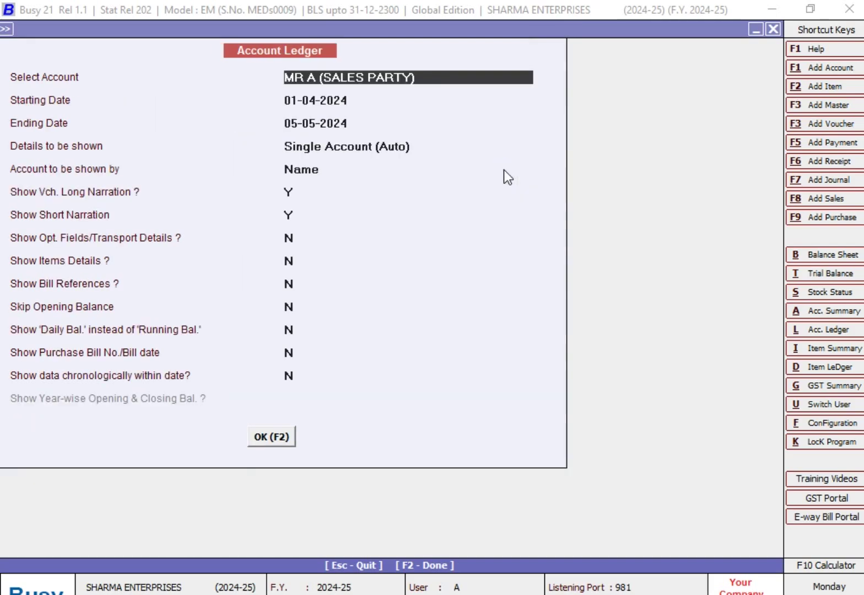
pyautogui.press('F2')
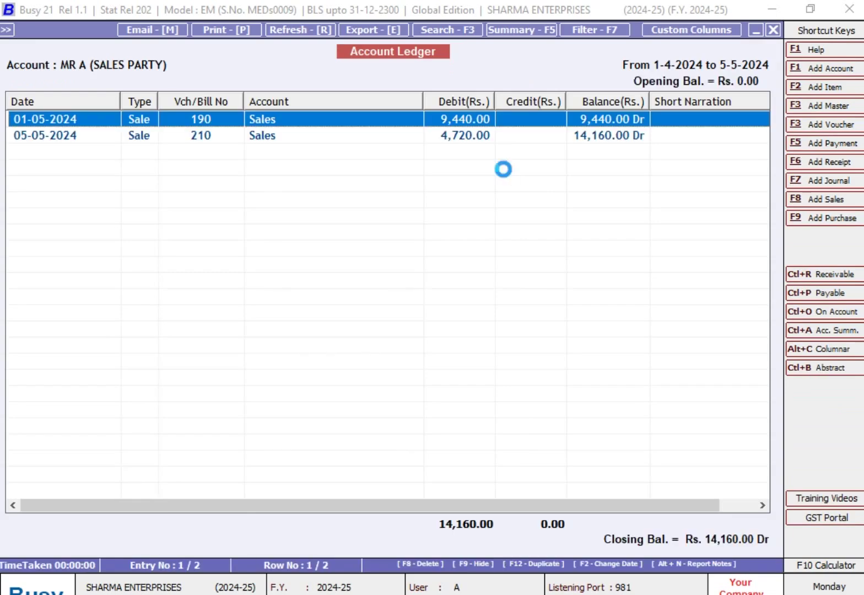
pyautogui.press('Return')
pyautogui.press('F2')
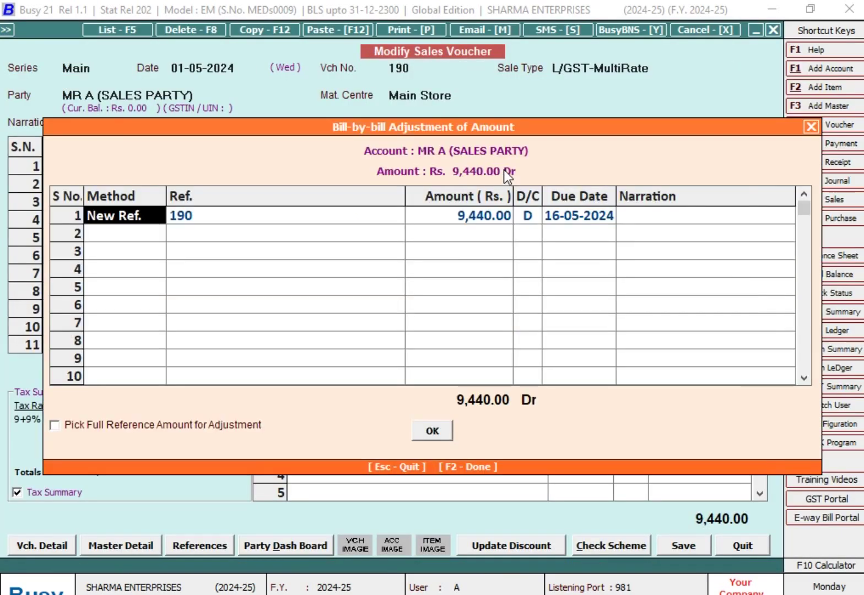
pyautogui.press('F2')
# Step: Check the bill-by-bill adjustment of sales voucher 210 from the ledger, and return to the Bills Receivable options
pyautogui.press('Down')
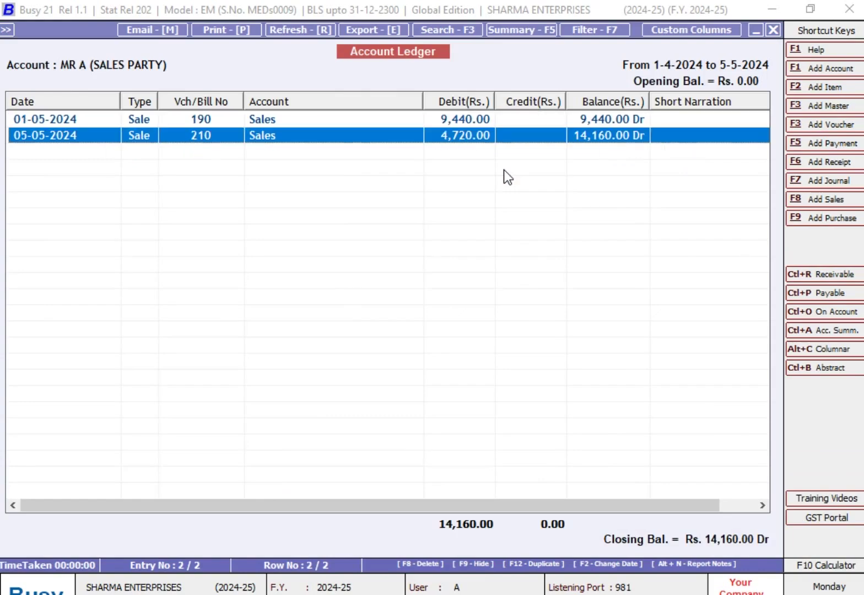
pyautogui.press('Return')
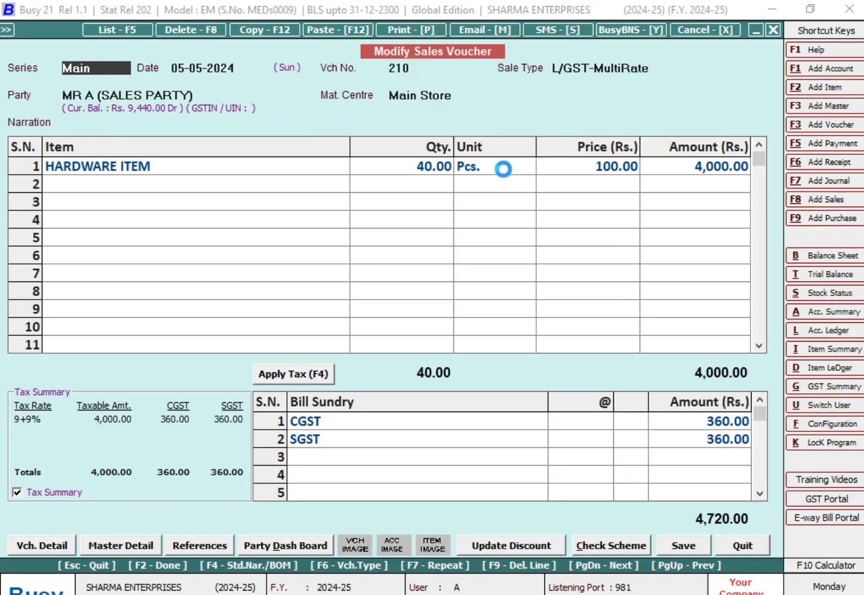
pyautogui.press('F2')
pyautogui.press('Escape')
pyautogui.press('Escape')
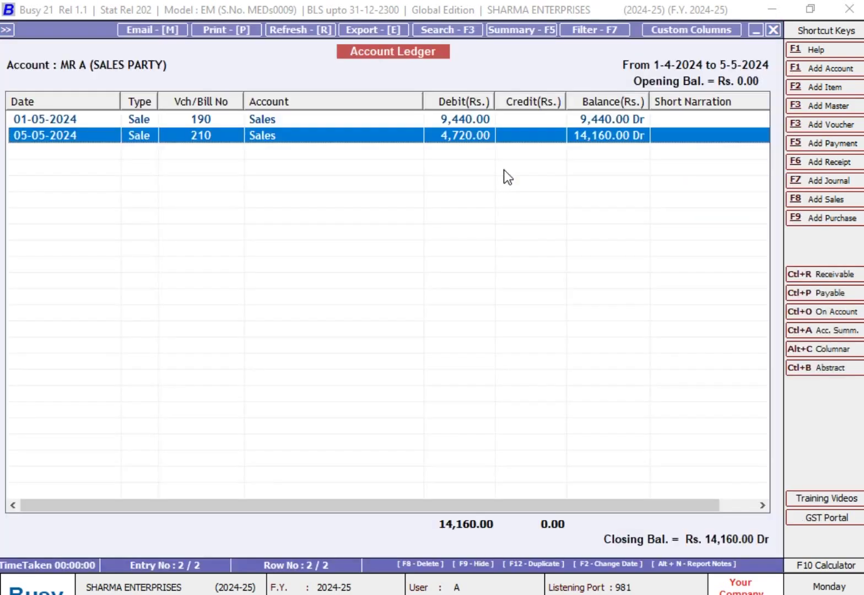
pyautogui.press('Escape')
pyautogui.press('Escape')
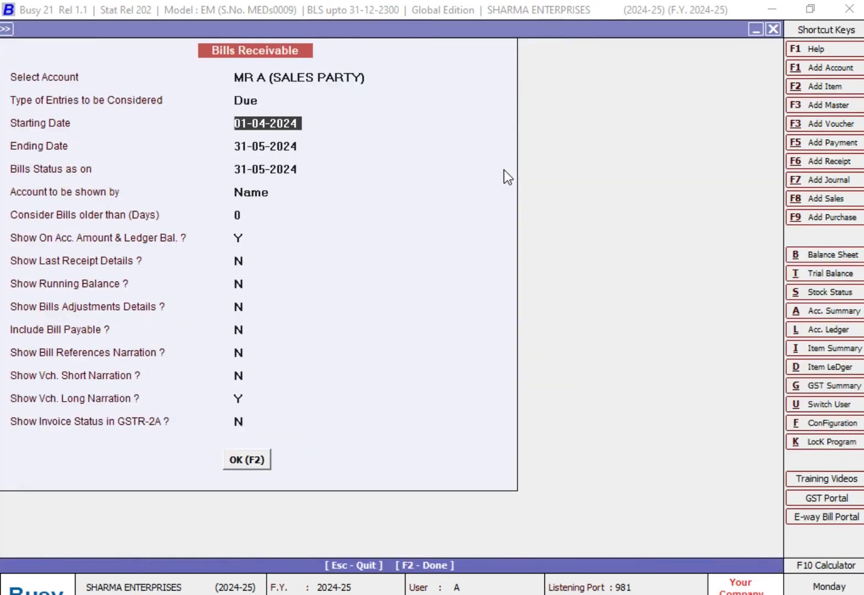
# Step: Display the due bills of MR A (SALES PARTY) with ending date and bills status date both 10-05-2024
pyautogui.press('Return')
pyautogui.write('10-5')
pyautogui.press('Return')
pyautogui.write('10-5')
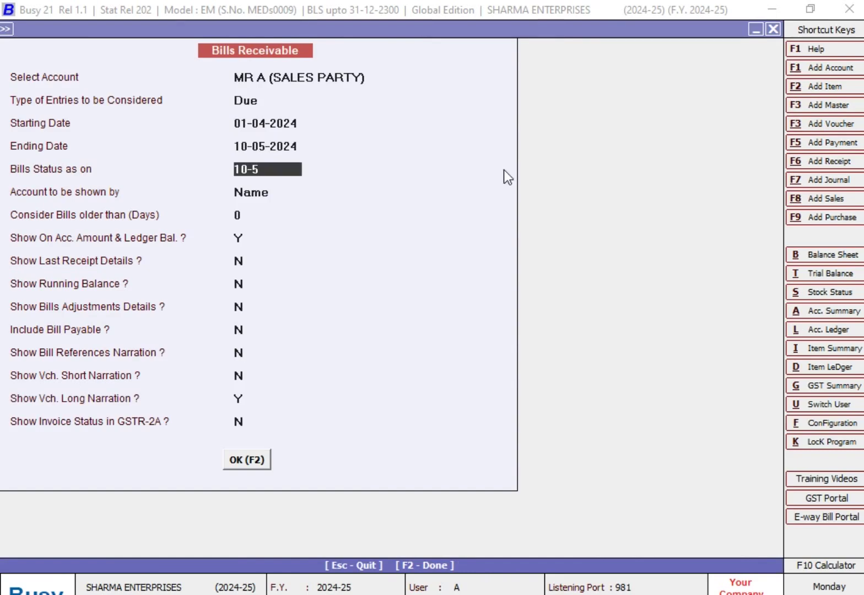
pyautogui.press('Return')
pyautogui.press('Return')
pyautogui.press('Return')
pyautogui.press('Return')
pyautogui.press('Return')
pyautogui.press('Return')
pyautogui.press('Return')
pyautogui.press('Return')
pyautogui.press('Return')
pyautogui.press('Return')
pyautogui.press('Return')
pyautogui.press('Return')
pyautogui.press('Return')
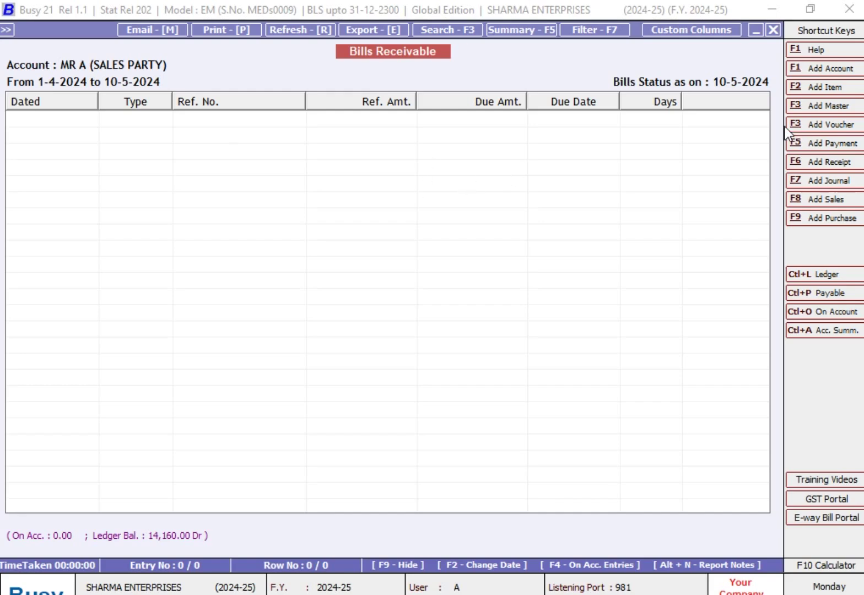
# Step: Redisplay the party's due bills with starting date 01-04-2024 and both ending date and bills status date 18-05-2024
pyautogui.press('Escape')
pyautogui.press('Return')
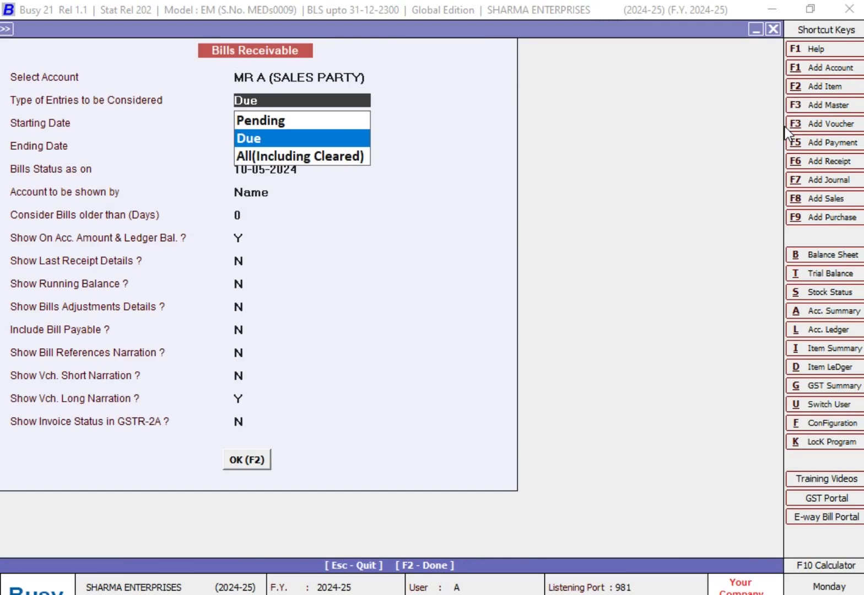
pyautogui.press('Return')
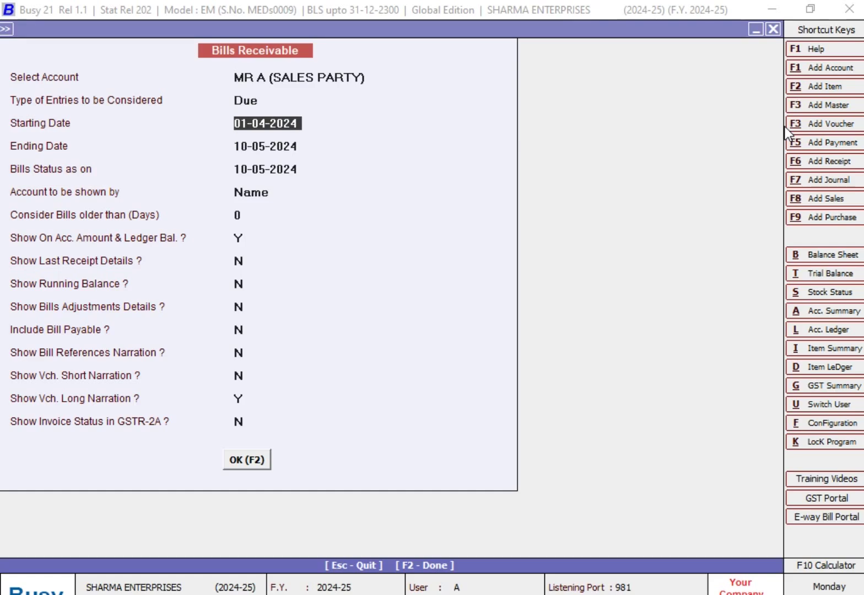
pyautogui.press('BackSpace')
pyautogui.write('1-4')
pyautogui.press('Return')
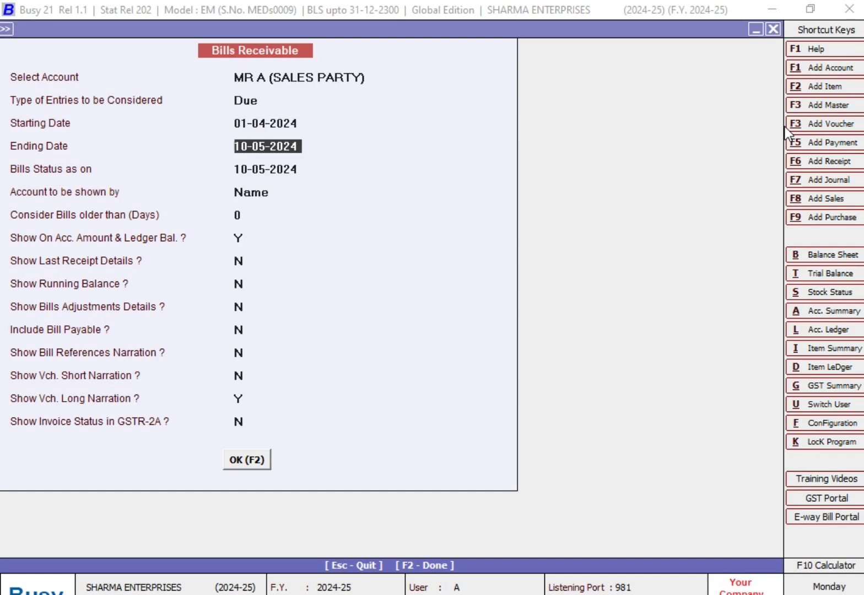
pyautogui.write('18-05')
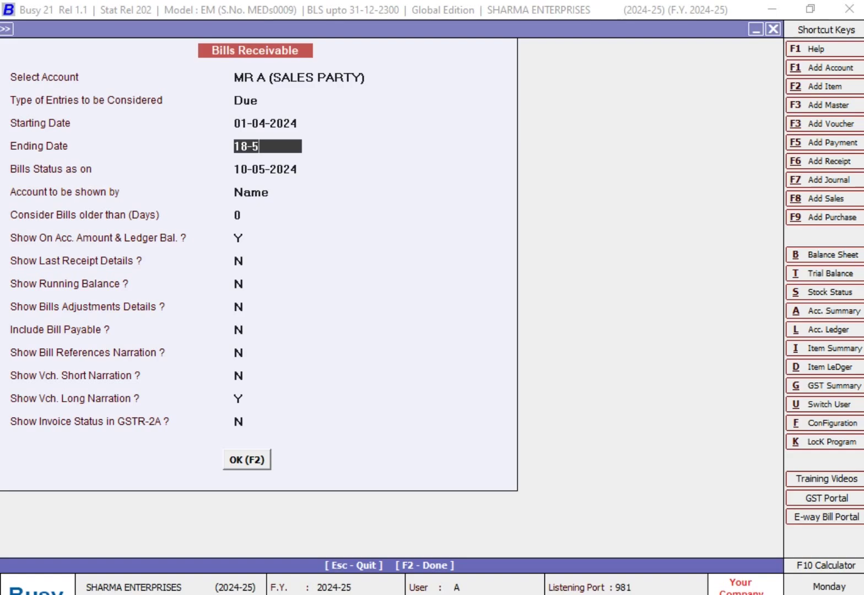
pyautogui.press('Return')
pyautogui.write('18')
pyautogui.press('Return')
pyautogui.press('Return')
pyautogui.press('Return')
pyautogui.press('Return')
pyautogui.press('Return')
pyautogui.press('Return')
pyautogui.press('Return')
pyautogui.press('Return')
pyautogui.press('Return')
pyautogui.press('Return')
pyautogui.press('Return')
pyautogui.press('Return')
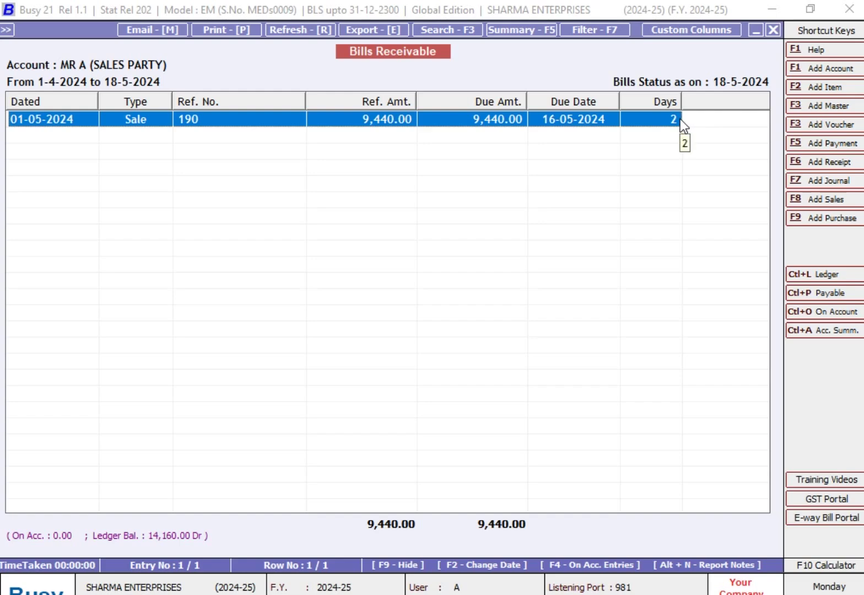
# Step: Redisplay the party's due bills with ending date and bills status date both 25-05-2024
pyautogui.press('Escape')
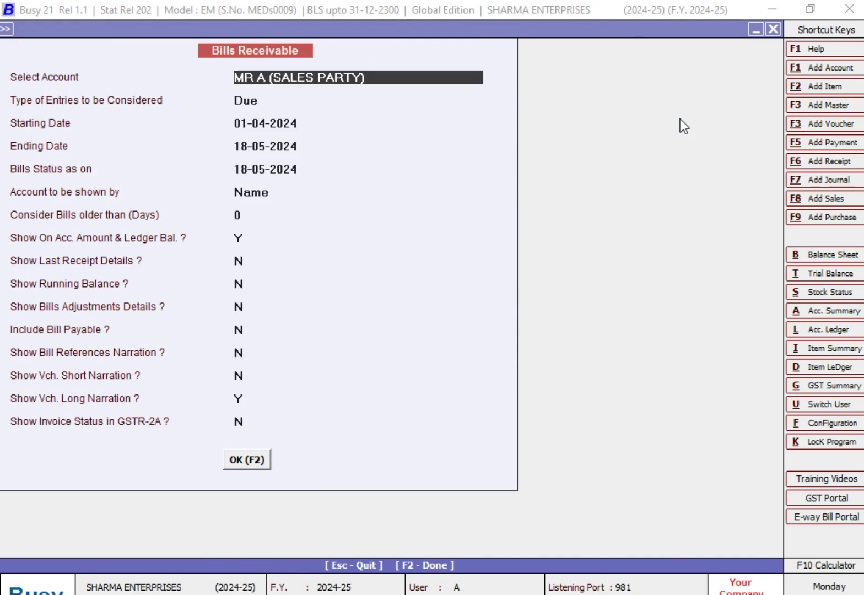
pyautogui.press('Return')
pyautogui.press('Return')
pyautogui.write('25-5')
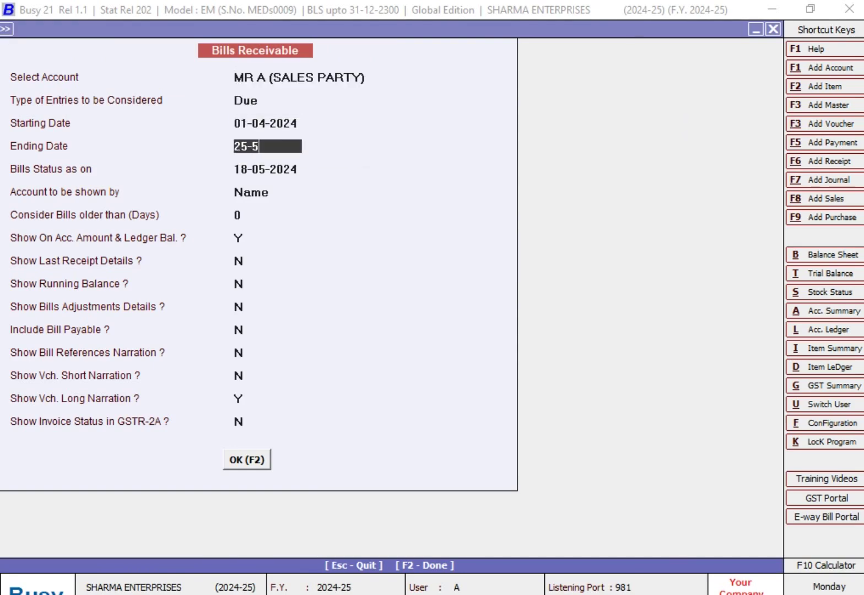
pyautogui.press('Return')
pyautogui.write('25-5')
pyautogui.press('Return')
pyautogui.press('Return')
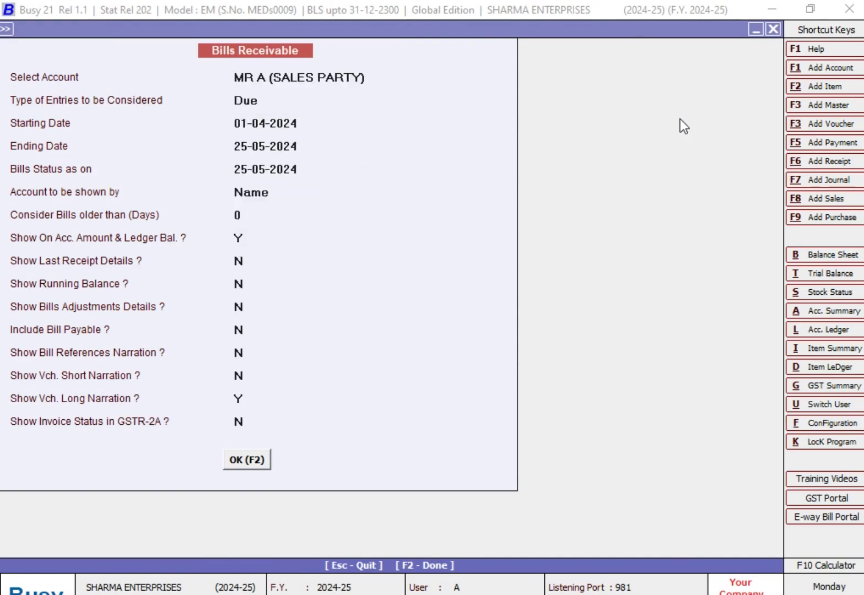
pyautogui.press('F2')
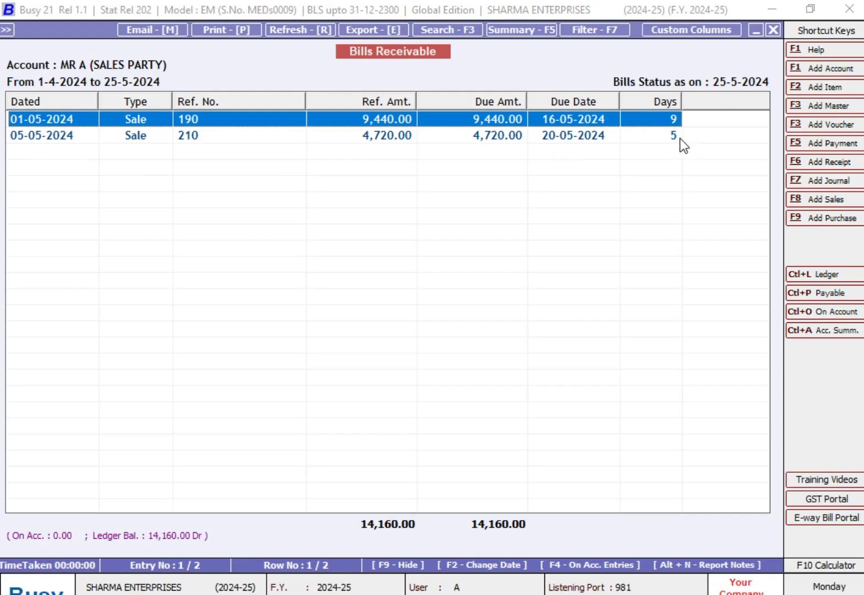
# Step: Display the Bills Receivable report for All (Including Cleared) entries, with ending date and bills status date both 31-05-2024
pyautogui.press('Escape')
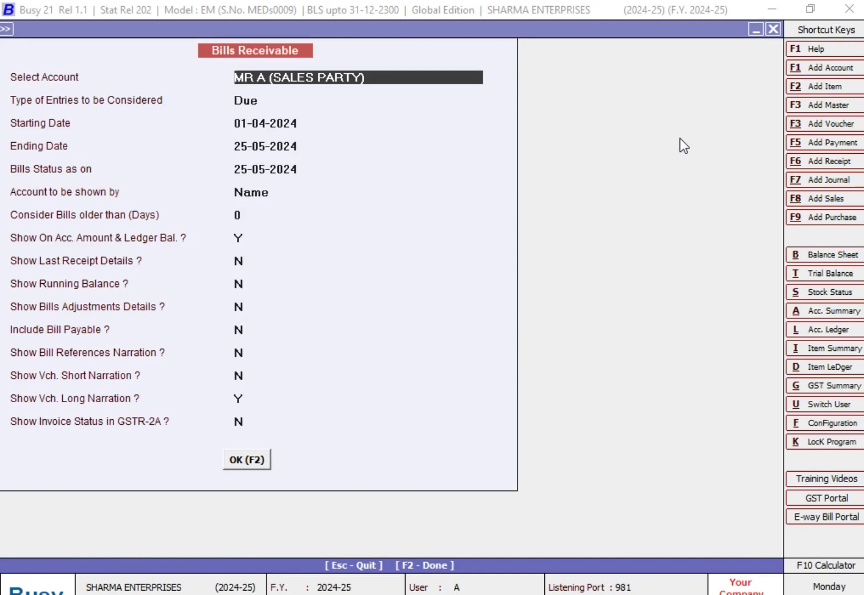
pyautogui.press('Return')
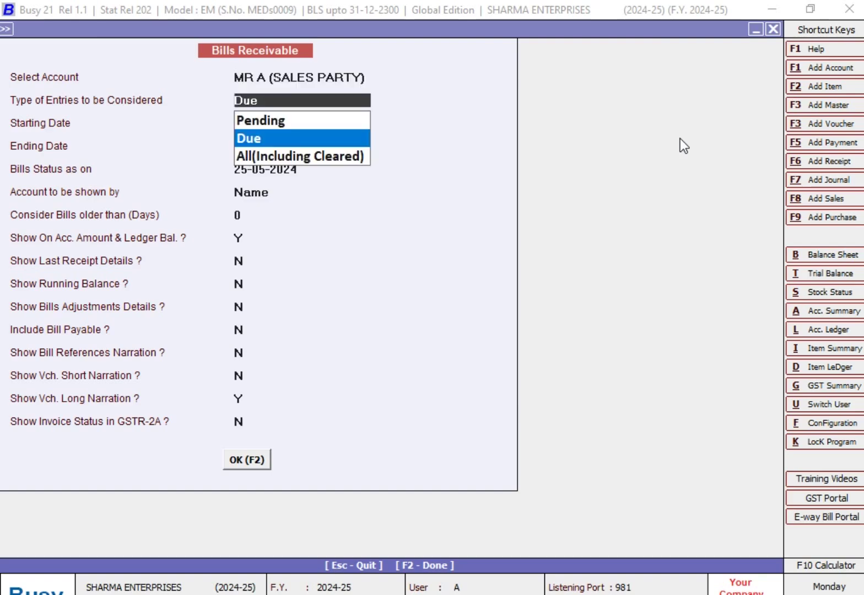
pyautogui.press('Down')
pyautogui.press('Return')
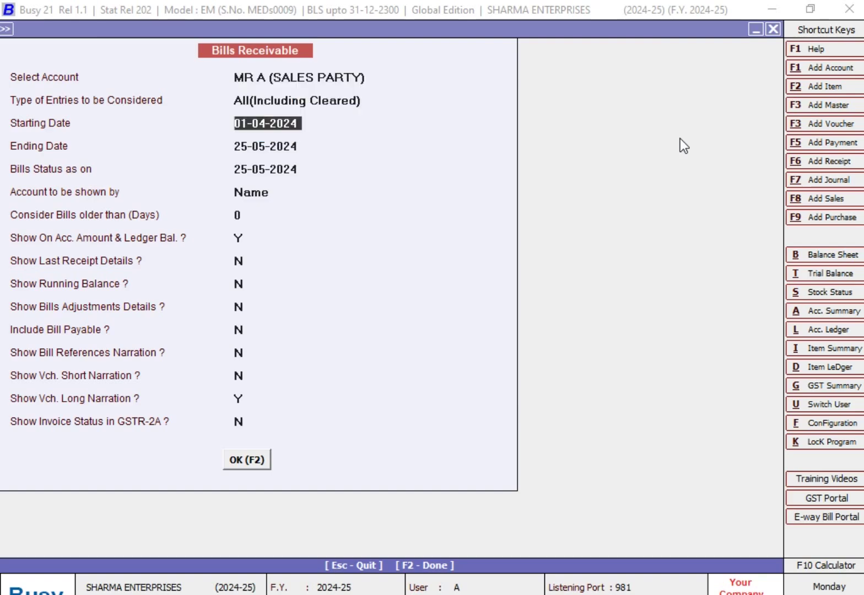
pyautogui.press('Return')
pyautogui.write('31-5')
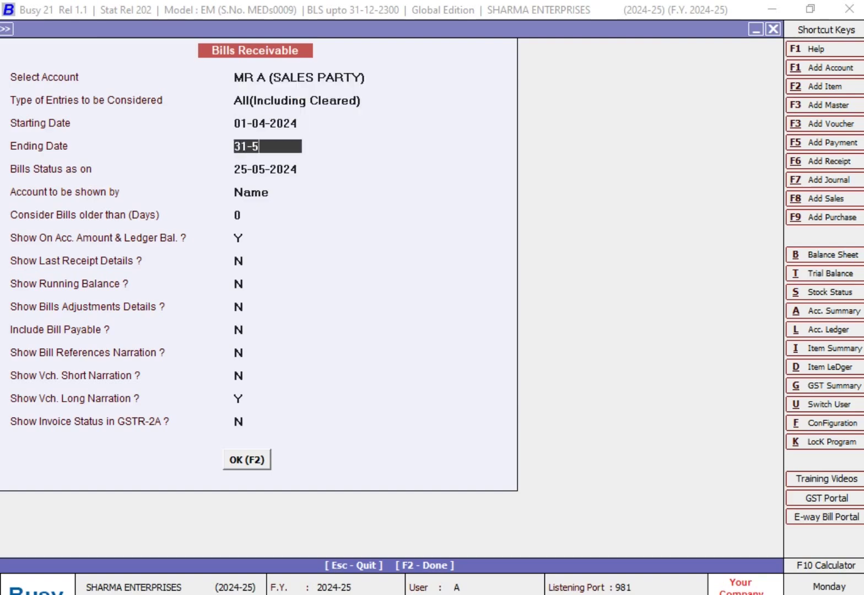
pyautogui.press('Return')
pyautogui.write('31-5')
pyautogui.press('Return')
pyautogui.press('Return')
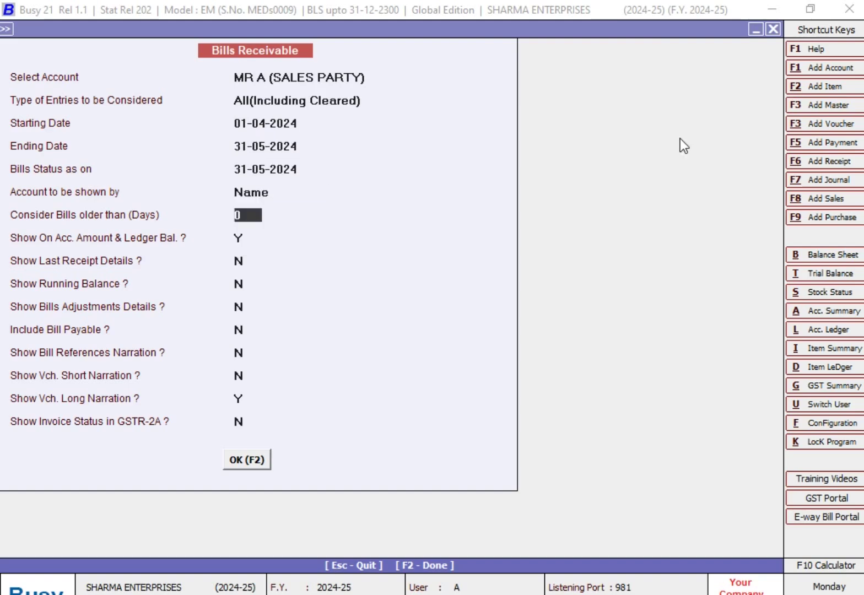
pyautogui.press('F2')
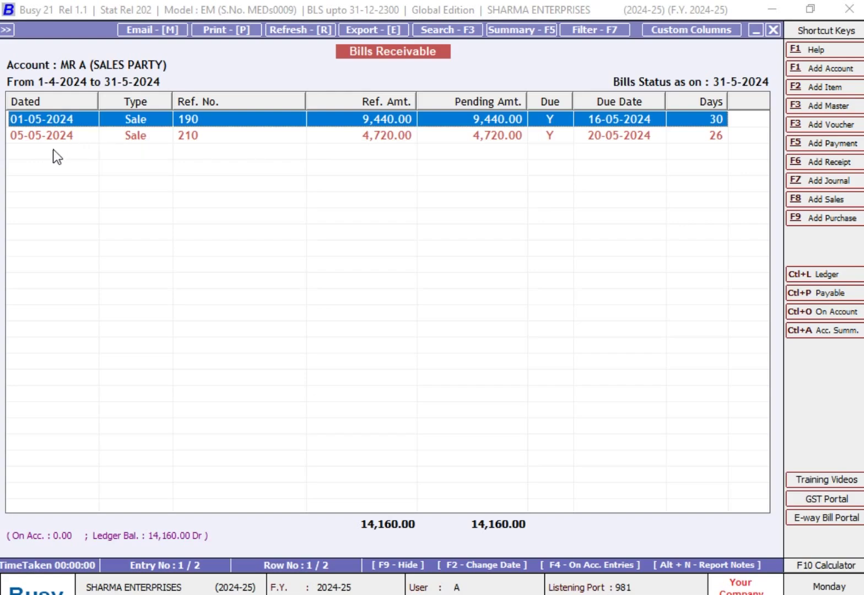
# Step: Redisplay all bills including cleared ones with ending date and bills status date both 10-05-2024
pyautogui.press('Escape')
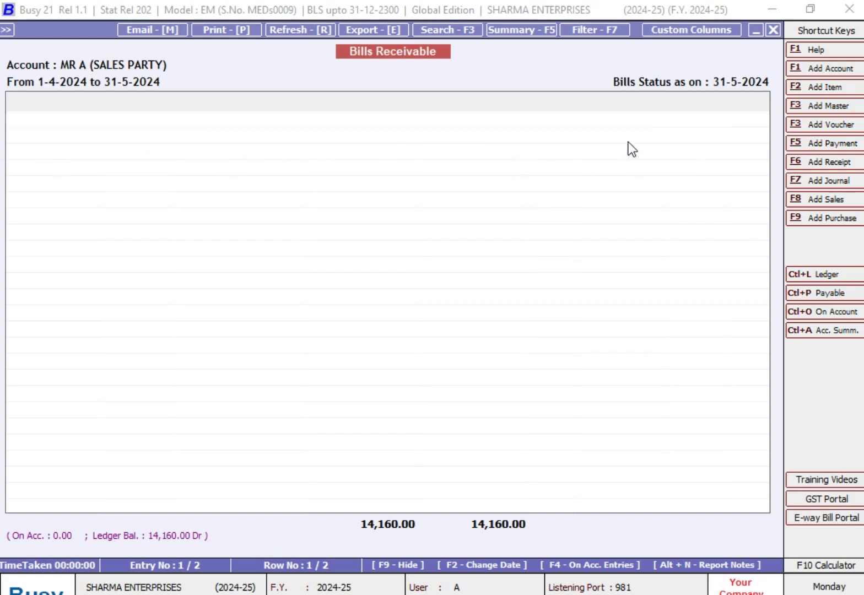
pyautogui.press('Return')
pyautogui.press('Return')
pyautogui.press('Return')
pyautogui.write('10-5')
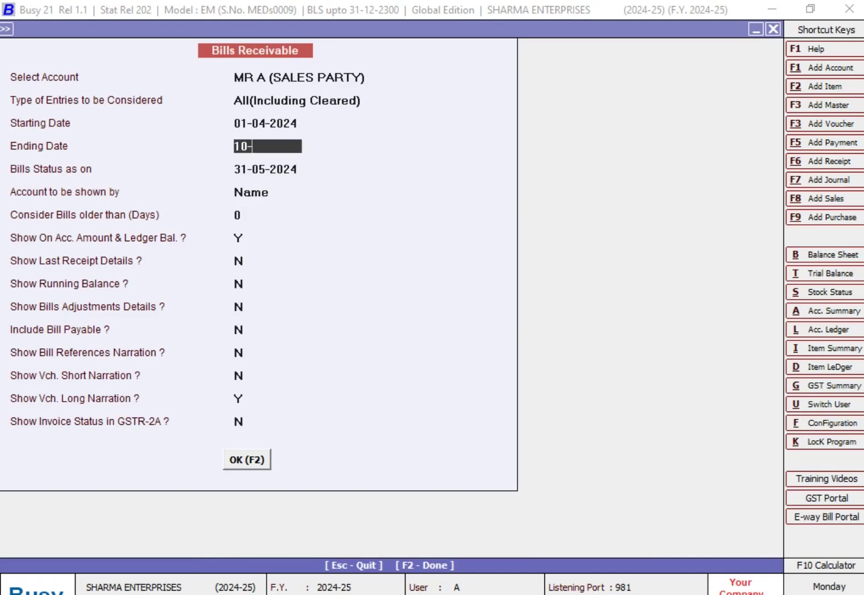
pyautogui.press('Return')
pyautogui.write('10-5')
pyautogui.press('Return')
pyautogui.press('F2')
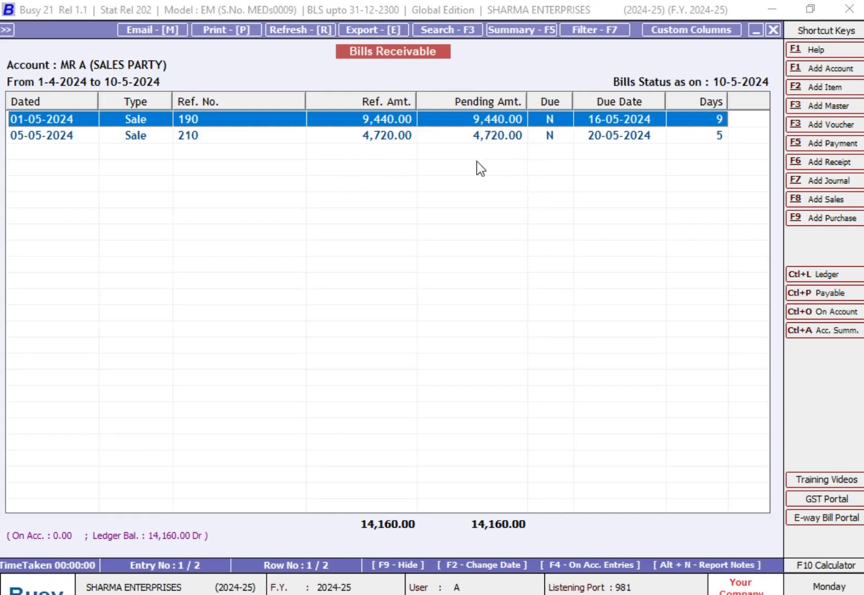
# Step: Leave the report, start a new receipt voucher, and check the account ledger of MR A (SALES PARTY) from it
pyautogui.press('Escape')
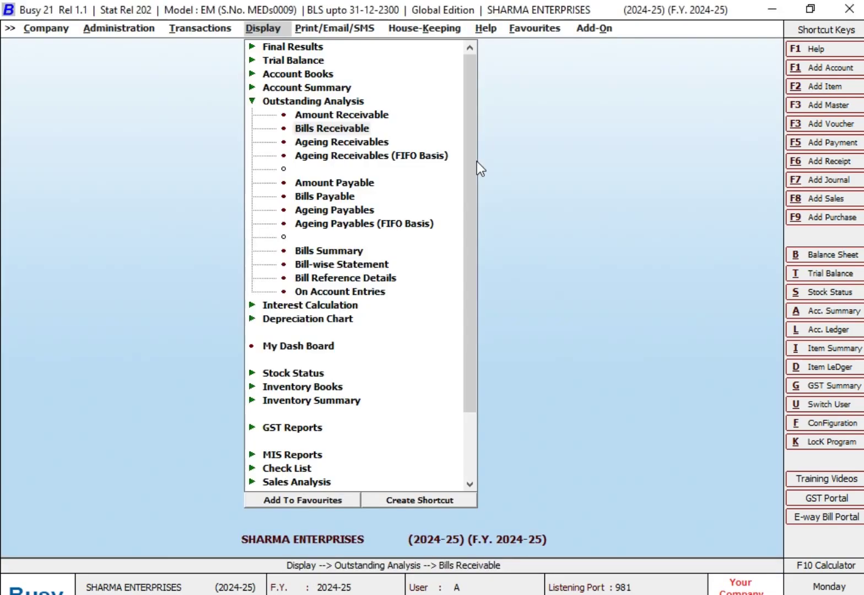
pyautogui.press('F6')
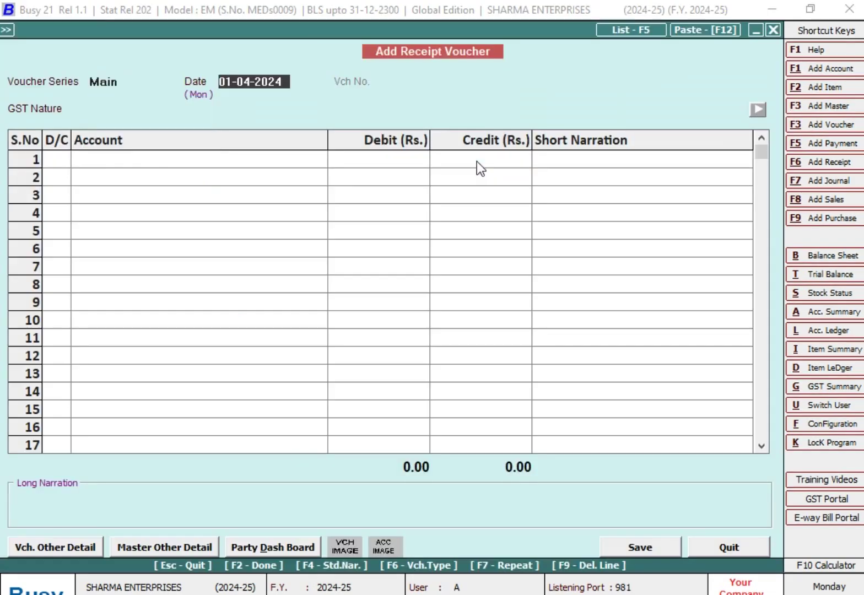
pyautogui.press('BackSpace')
pyautogui.hotkey('alt', 'l')
pyautogui.press('F2')
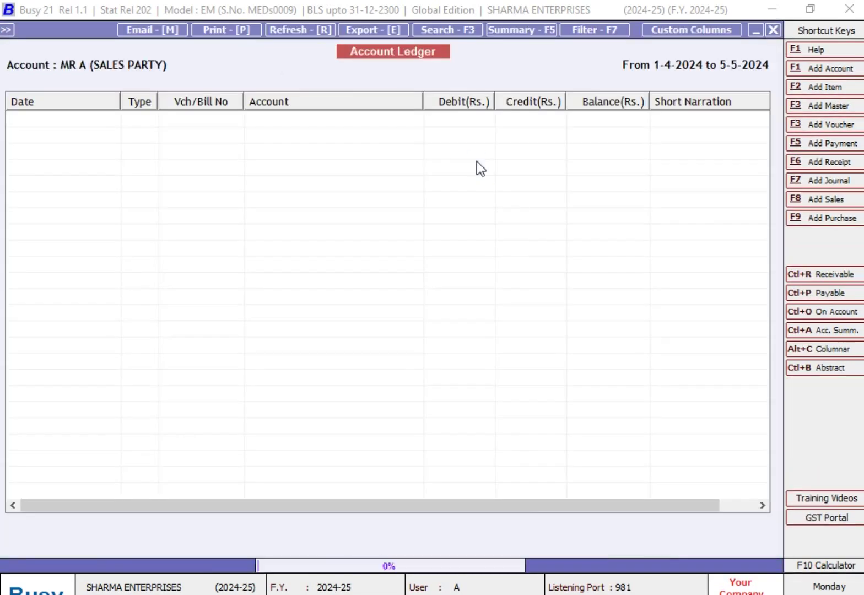
pyautogui.press('Escape')
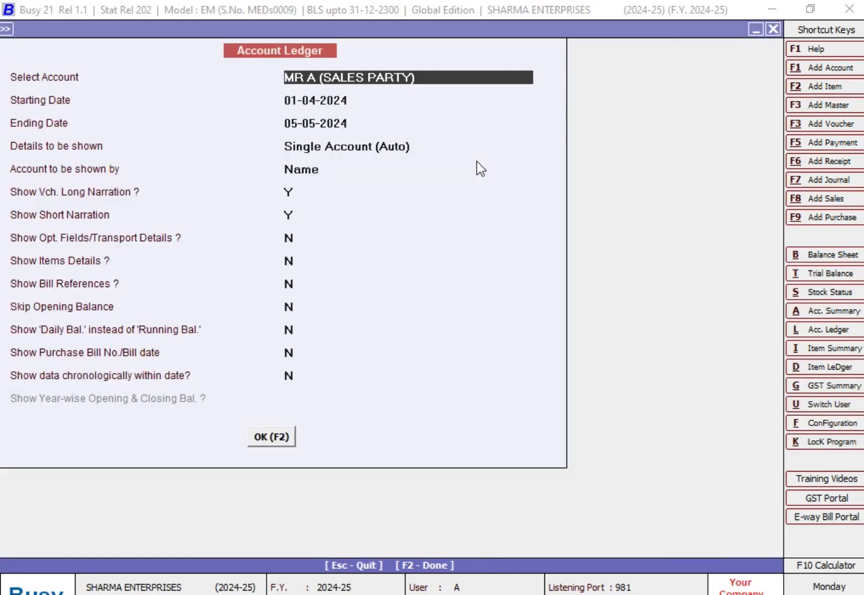
pyautogui.press('Escape')
# Step: Date the receipt voucher 06-05-2024 and credit MR A (SALES PARTY) with Rs. 9,440
pyautogui.write('6-05')
pyautogui.press('Return')
pyautogui.press('Return')
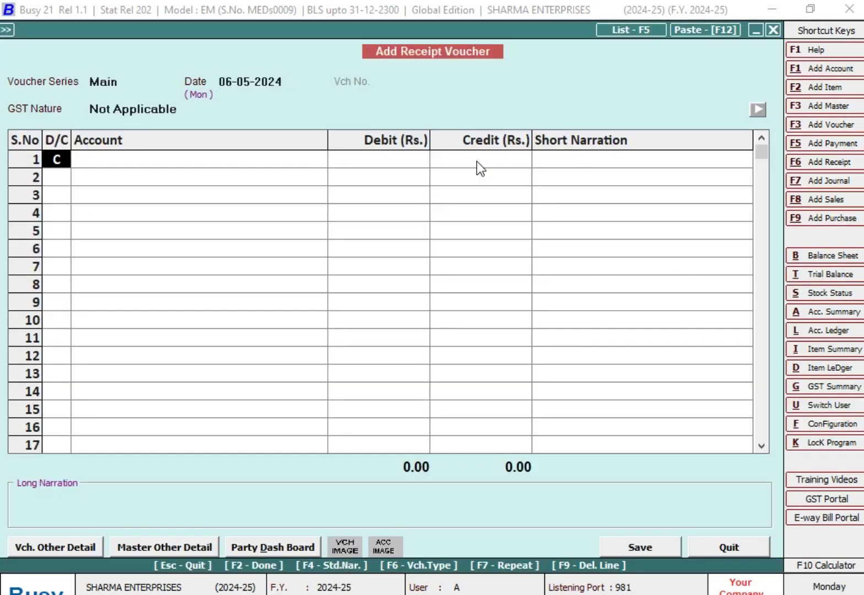
pyautogui.press('Return')
pyautogui.press('Return')
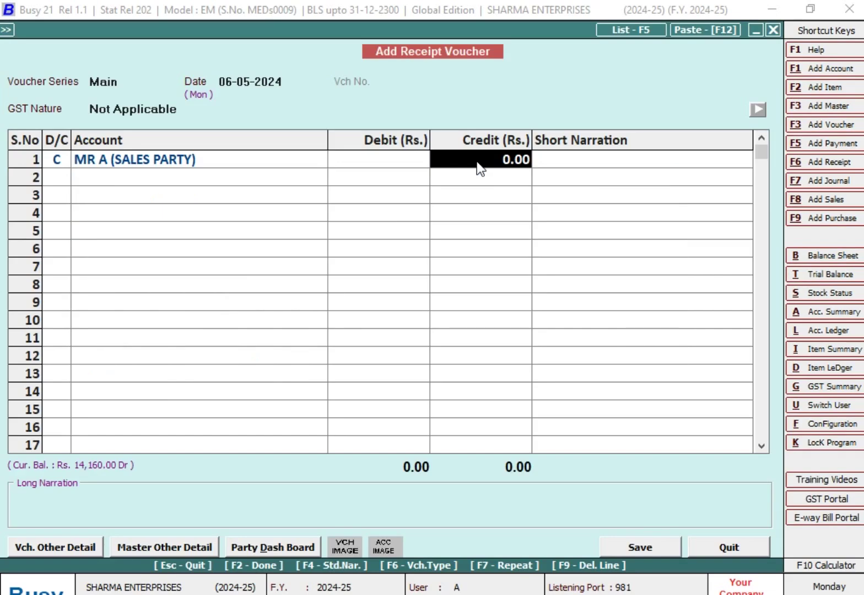
pyautogui.write('9440')
pyautogui.press('Return')
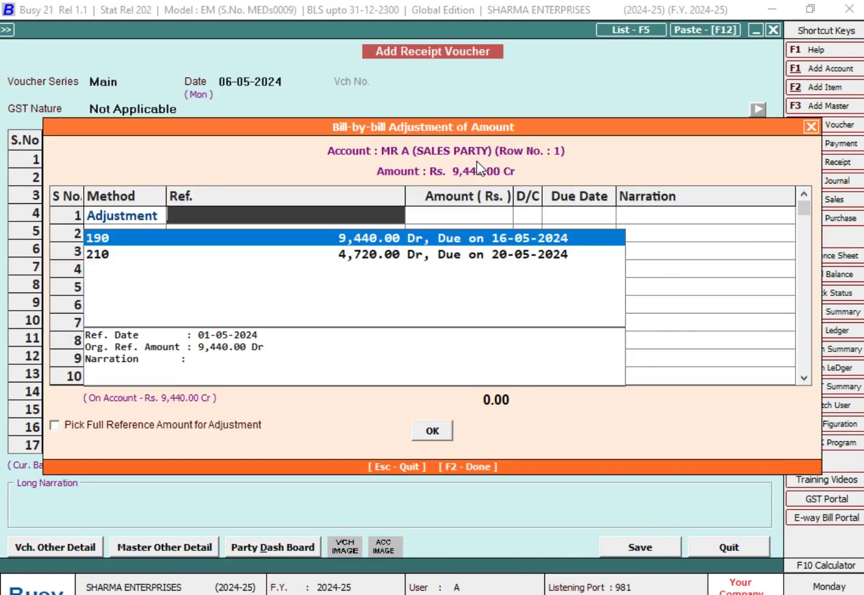
# Step: Adjust the Rs. 9,440 received against bill reference 190 and complete the bill-by-bill adjustment
pyautogui.press('Return')
pyautogui.press('Return')
pyautogui.press('Return')
pyautogui.press('Return')
pyautogui.press('Return')
pyautogui.press('Return')
# Step: Debit the Cash account with Rs. 9,440 and save the receipt voucher
pyautogui.press('Return')
pyautogui.write('c')
pyautogui.press('Return')
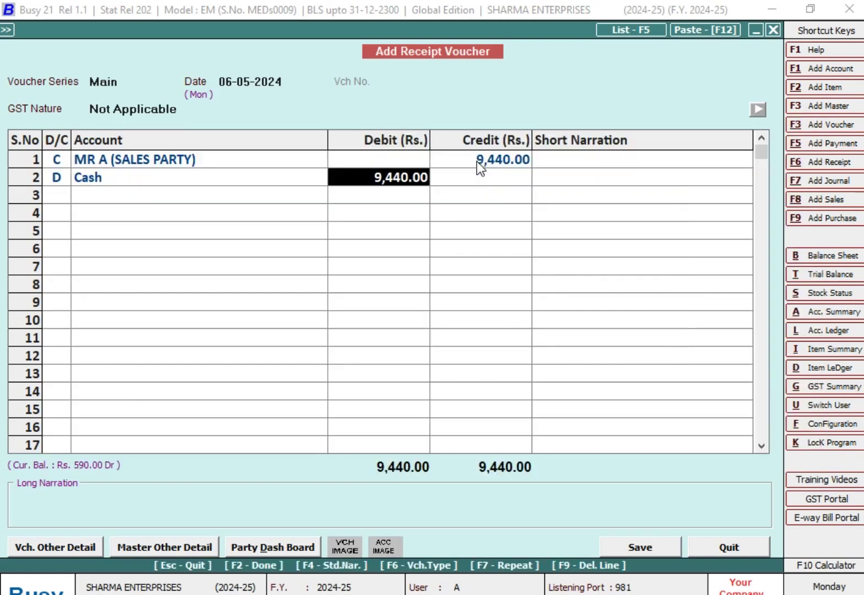
pyautogui.press('Return')
pyautogui.press('Return')
pyautogui.press('Return')
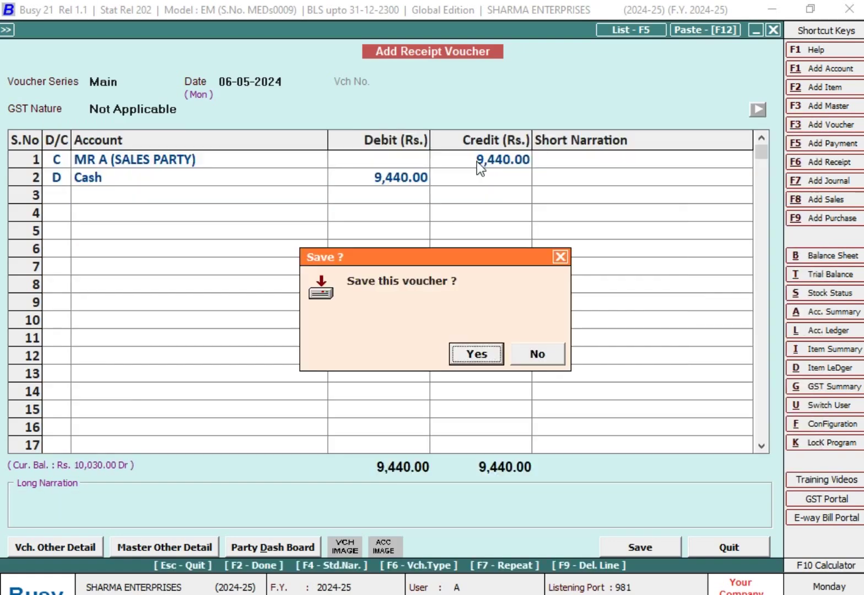
pyautogui.press('Return')
# Step: Confirm saving the Rs. 9,440 receipt, date the new receipt voucher 12-05-2024 and credit MR A (SALES PARTY) with Rs. 4,720
pyautogui.press('Return')
pyautogui.write('12-')
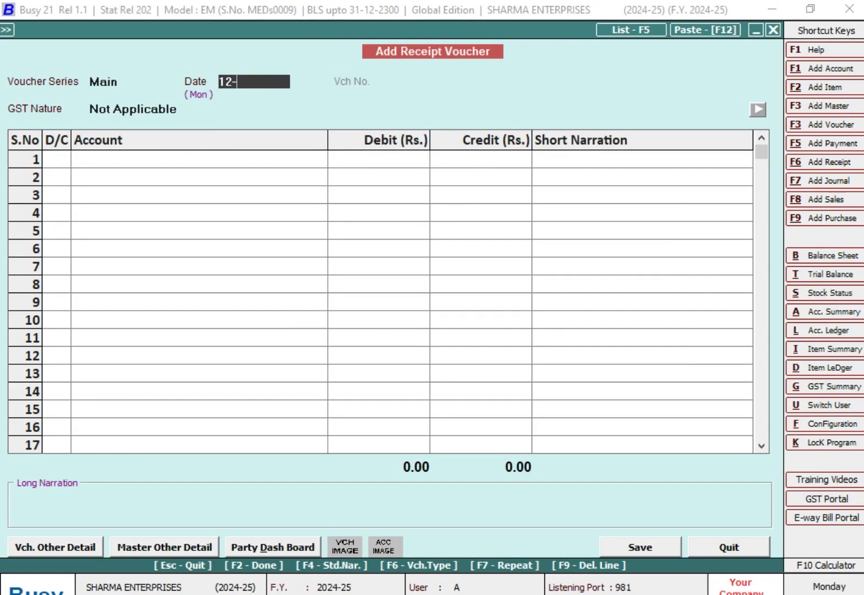
pyautogui.write('05-2024')
pyautogui.press('Return')
pyautogui.press('Return')
pyautogui.write('m')
pyautogui.press('Down')
pyautogui.press('Return')
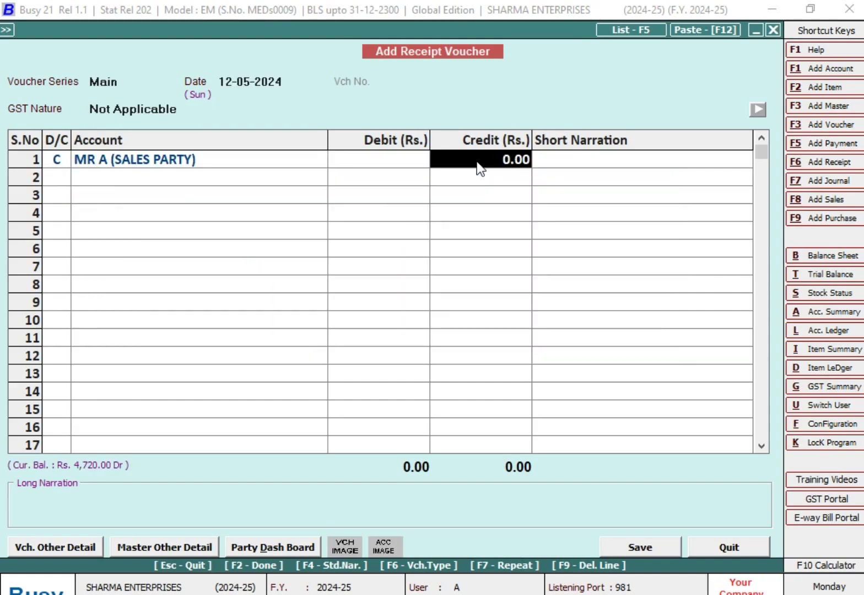
pyautogui.write('4,720')
pyautogui.press('Return')
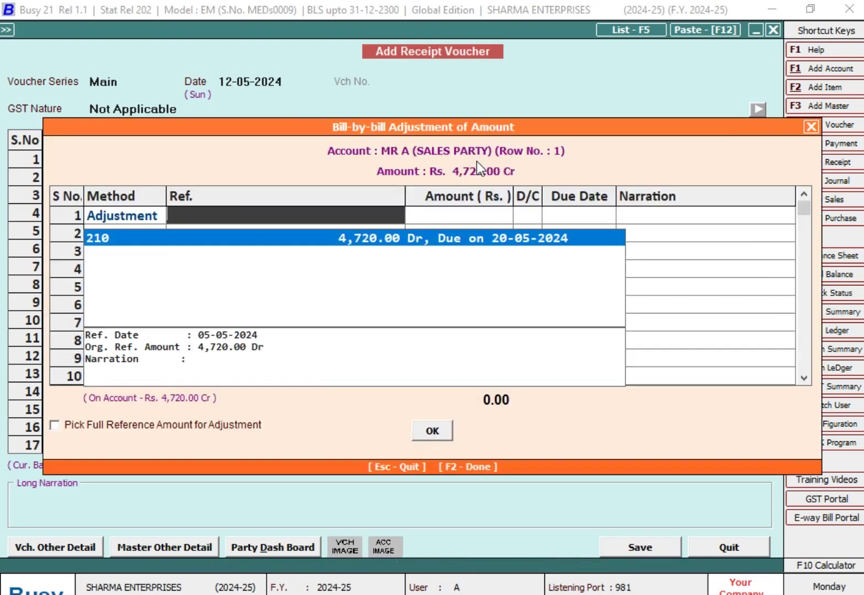
# Step: Adjust the Rs. 4,720 received against bill reference 210 and complete the bill-by-bill adjustment
pyautogui.press('Return')
pyautogui.press('Return')
pyautogui.press('Return')
pyautogui.press('Return')
pyautogui.press('Return')
# Step: Debit the Cash account with Rs. 4,720, save the receipt voucher and leave voucher entry
pyautogui.press('Return')
pyautogui.press('Return')
pyautogui.press('Return')
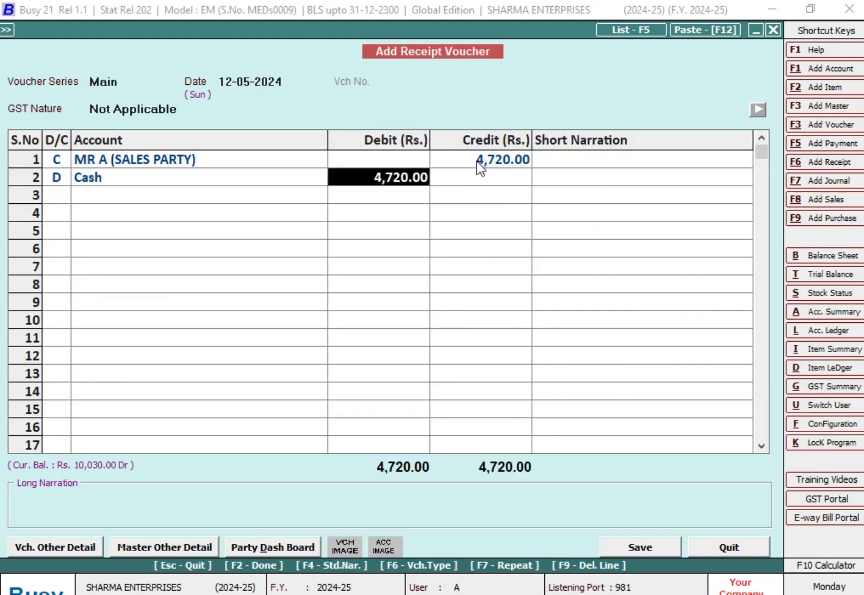
pyautogui.press('Return')
pyautogui.press('Return')
pyautogui.press('Return')
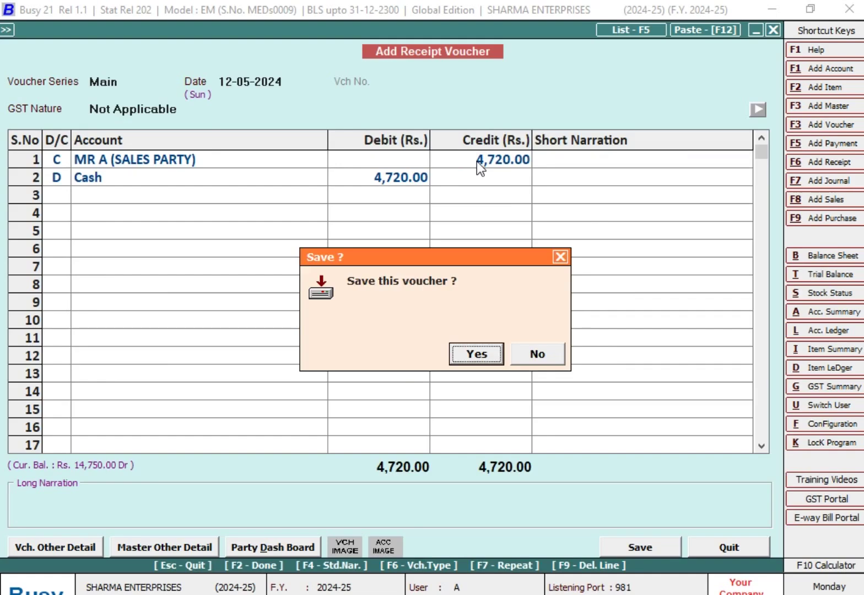
pyautogui.press('Return')
pyautogui.press('Escape')
pyautogui.press('Escape')
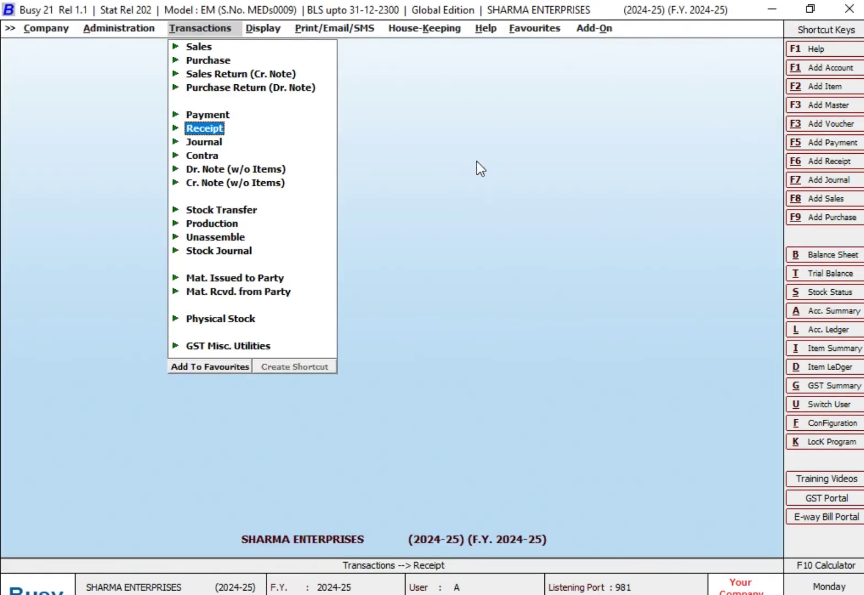
pyautogui.press('Right')
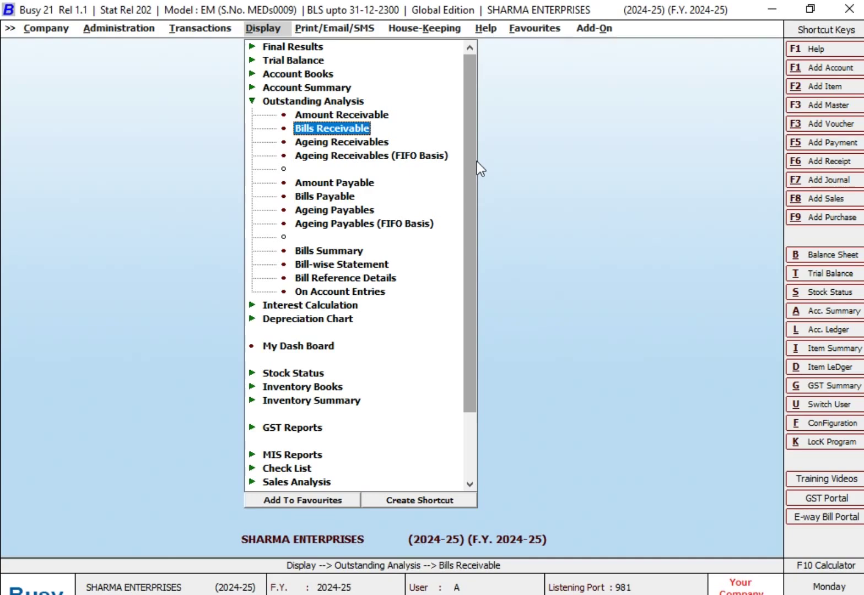
pyautogui.press('Return')
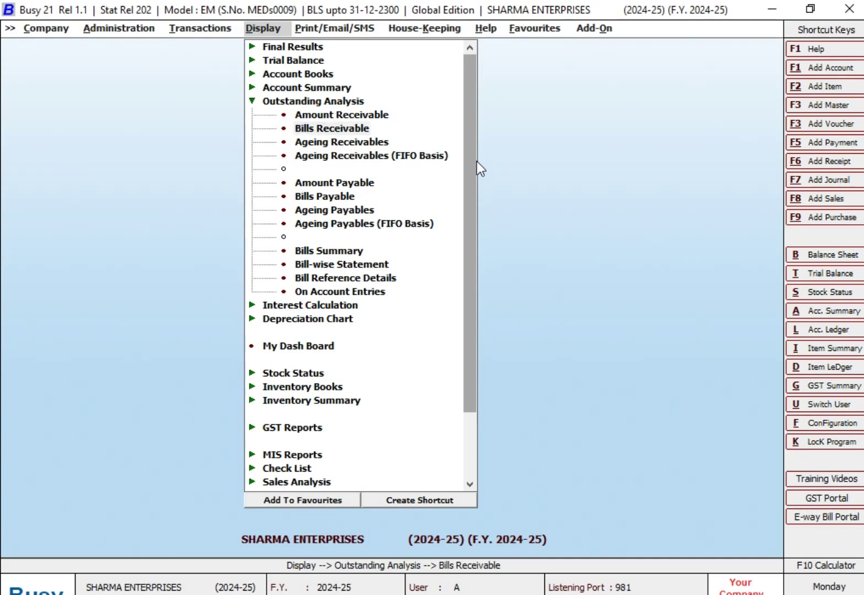
pyautogui.press('Escape')
pyautogui.press('Escape')
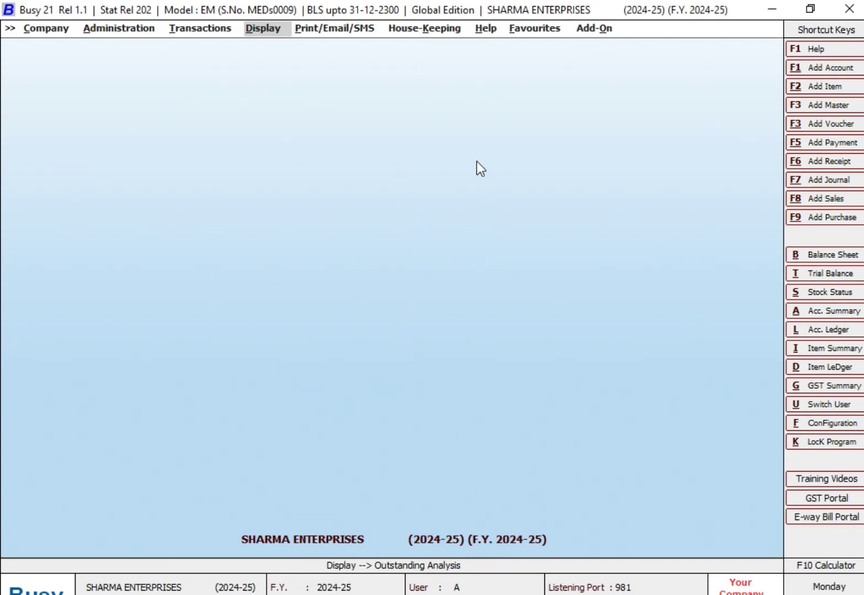
# Step: Open the Bills Receivable report options for the account MR A (SALES PARTY)
pyautogui.press('Return')
pyautogui.press('Return')
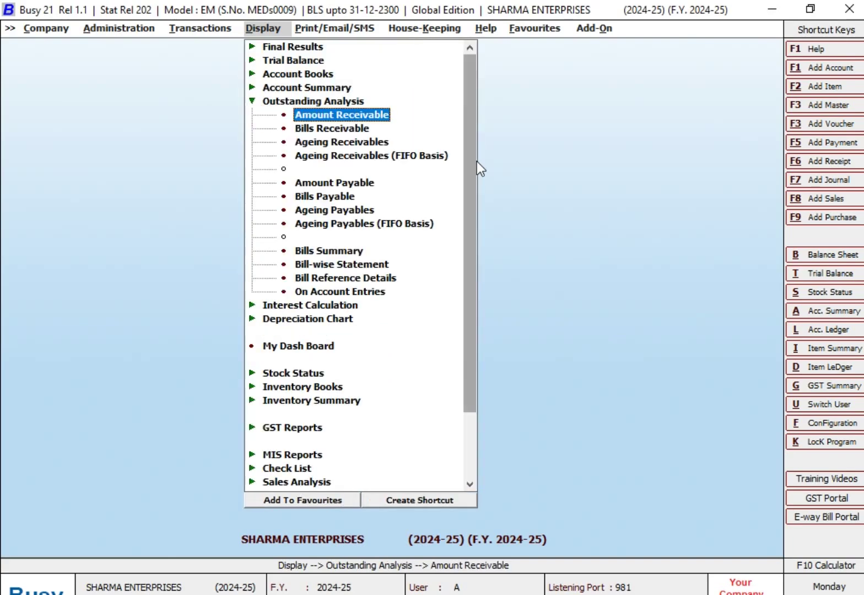
pyautogui.press('Down')
pyautogui.press('Return')
pyautogui.press('Return')
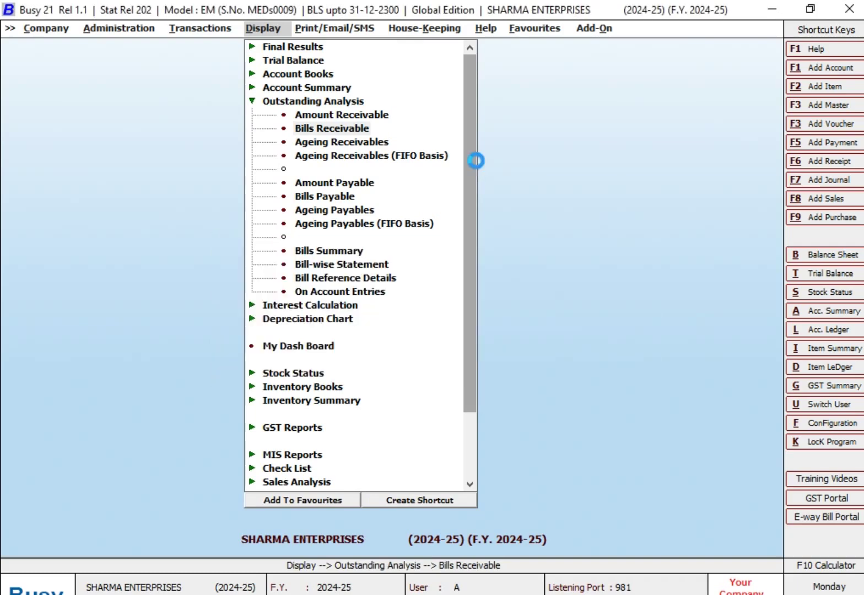
pyautogui.press('Return')
# Step: Generate the Bills Receivable report showing only Pending entries, with bill status as on 12-05-2024
pyautogui.press('Up')
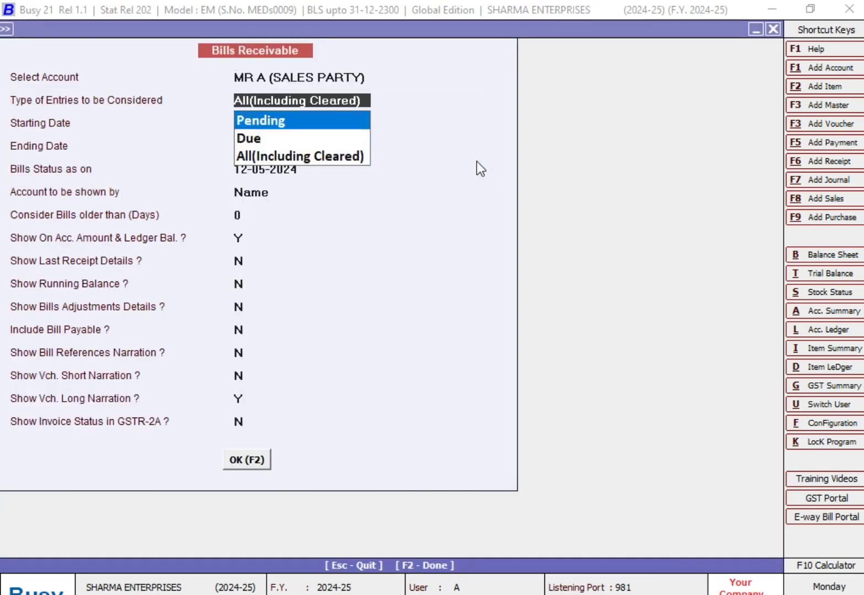
pyautogui.press('Return')
pyautogui.press('Return')
pyautogui.press('Return')
pyautogui.press('Return')
pyautogui.press('Return')
pyautogui.press('Return')
pyautogui.press('Return')
pyautogui.press('Return')
pyautogui.press('Return')
pyautogui.press('F2')
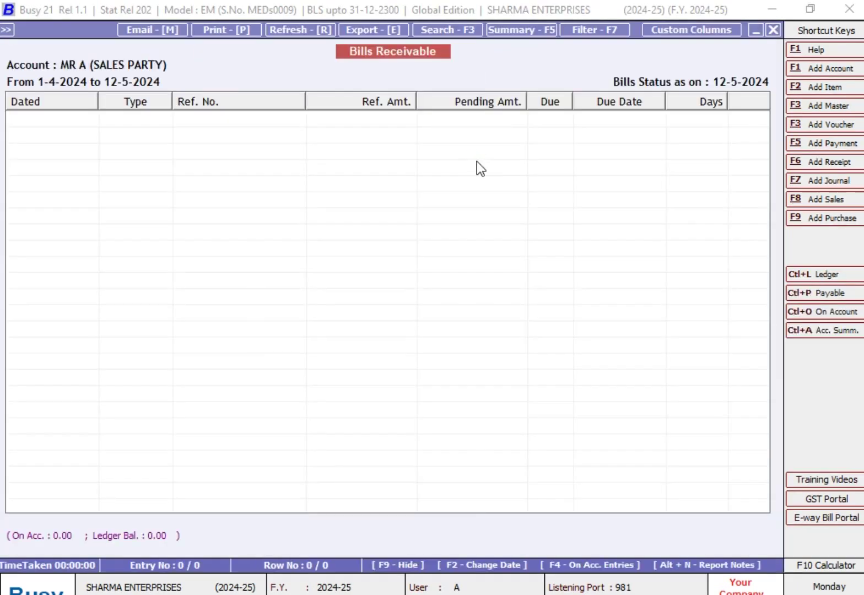
# Step: Return to the report options and list only the Due bills of MR A (SALES PARTY)
pyautogui.press('Escape')
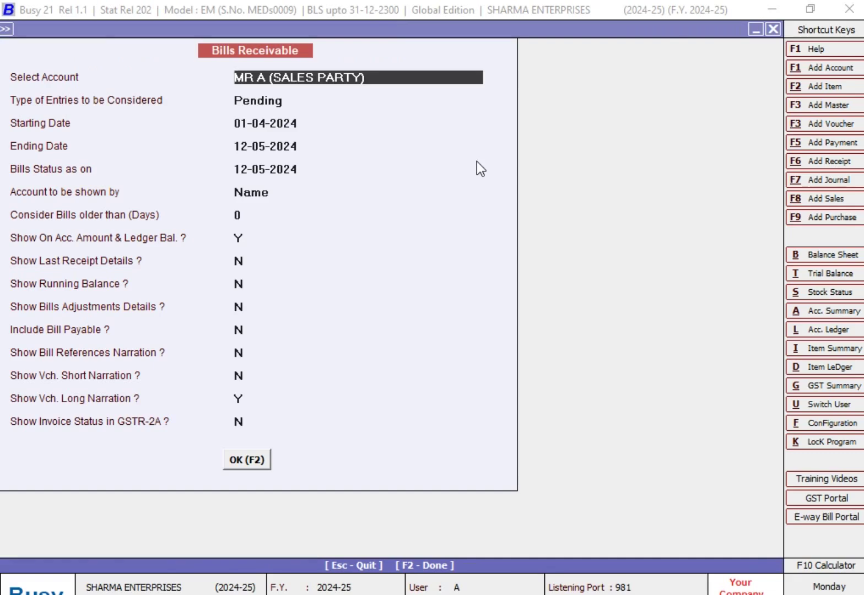
pyautogui.press('Return')
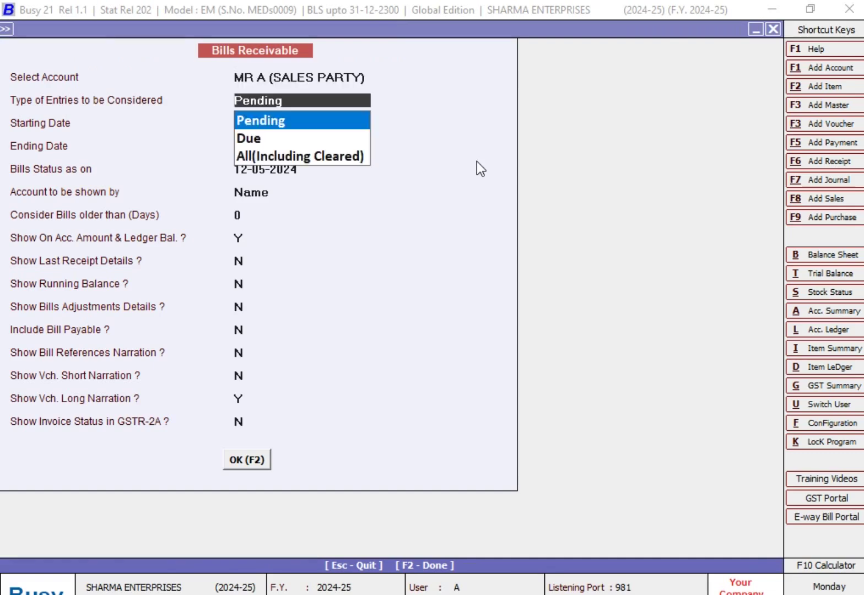
pyautogui.press('Down')
pyautogui.press('Return')
pyautogui.press('F2')
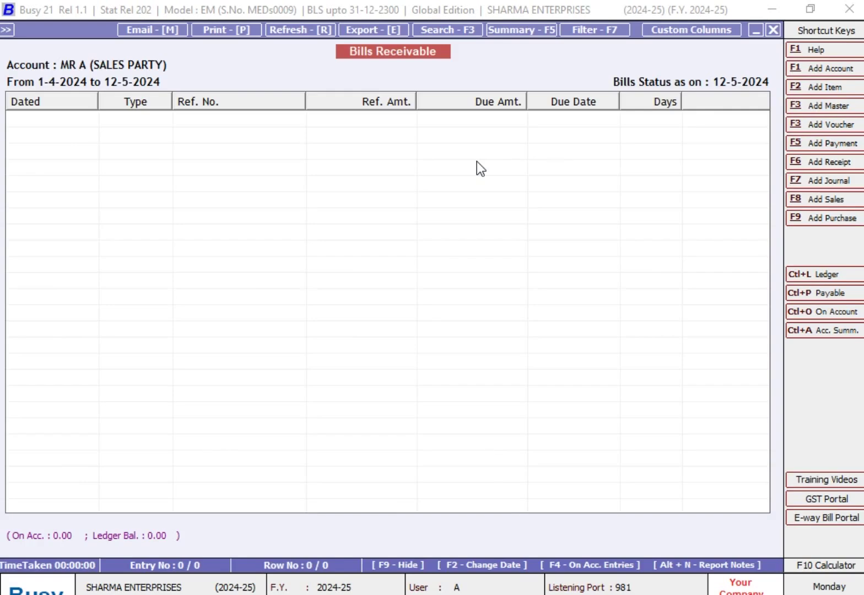
# Step: List All (Including Cleared) bills with the ending date and bills status date set to 31-05-2024, and check bill 210
pyautogui.press('Escape')
pyautogui.press('Return')
pyautogui.press('Down')
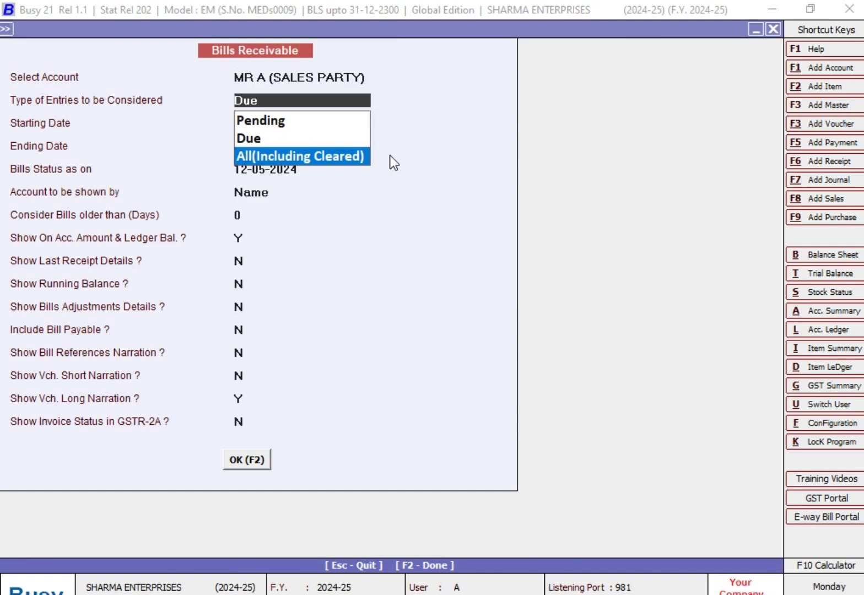
pyautogui.press('Return')
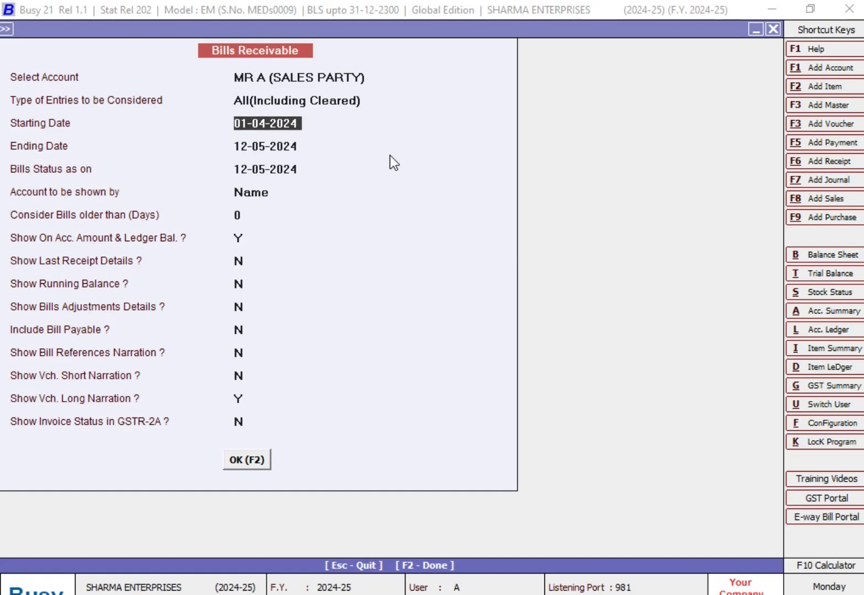
pyautogui.press('Return')
pyautogui.write('31-5')
pyautogui.press('Return')
pyautogui.write('31-')
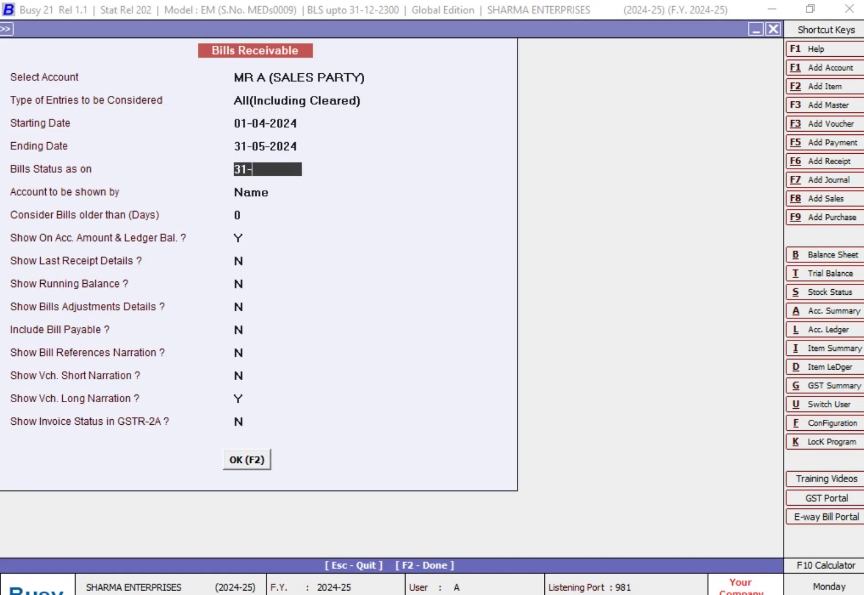
pyautogui.write('5')
pyautogui.press('Return')
pyautogui.press('Return')
pyautogui.press('F2')
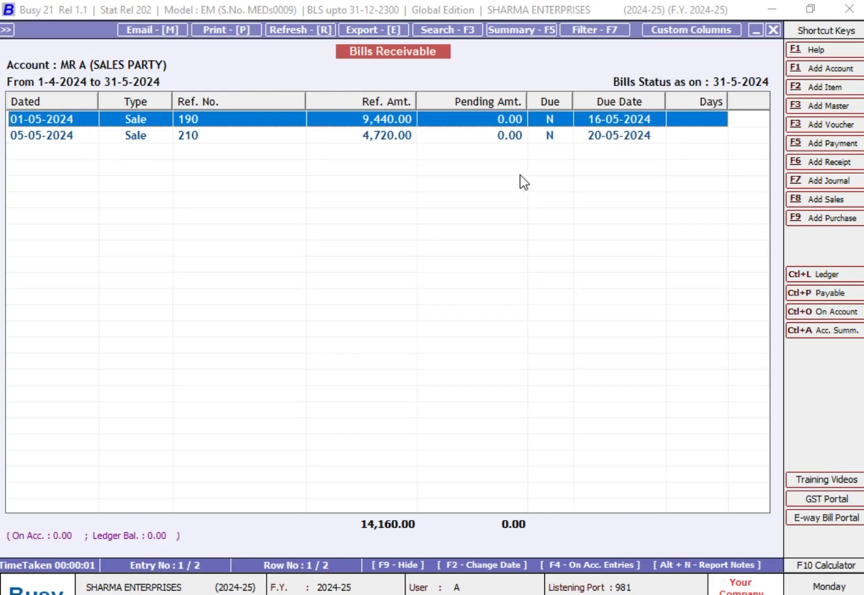
pyautogui.click(363, 140)
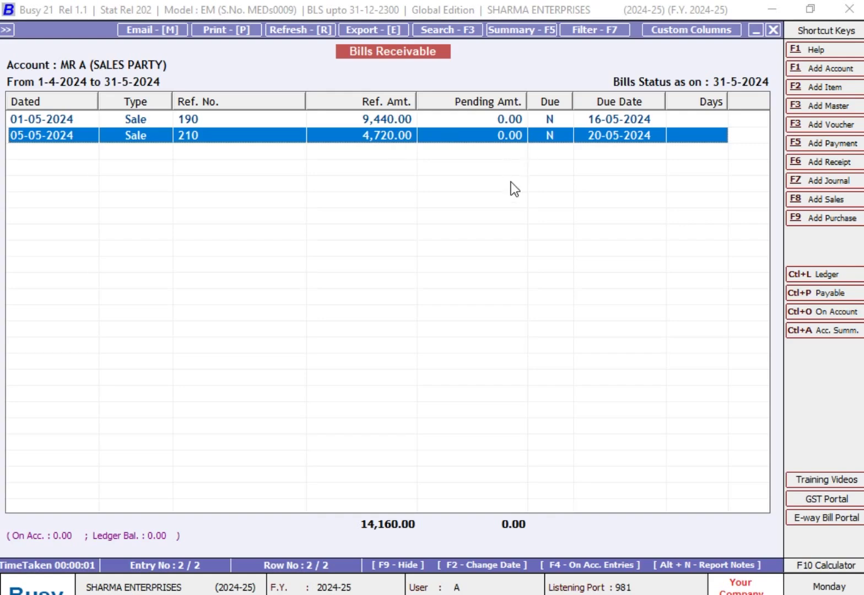
# Step: Go back to the report options and regenerate the Bills Receivable report with all settings kept
pyautogui.press('Escape')
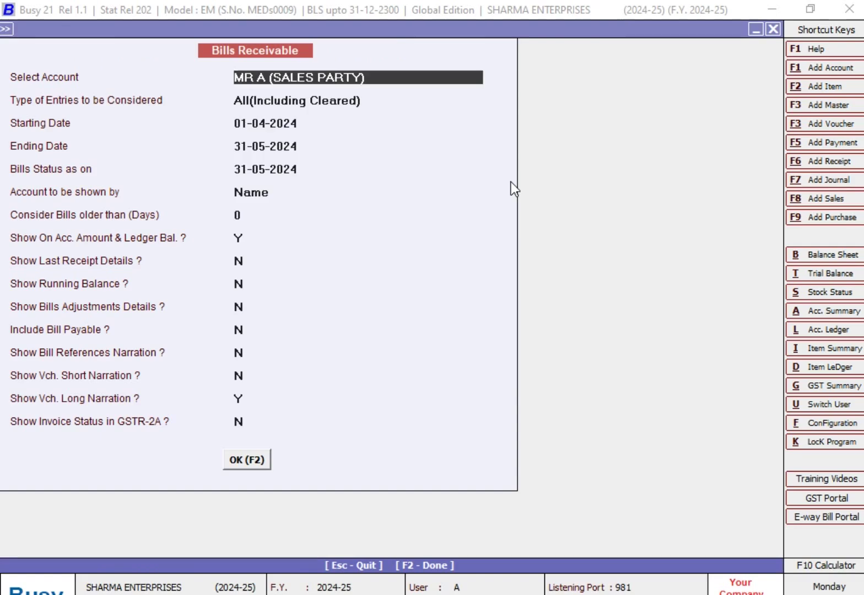
pyautogui.press('Return')
pyautogui.press('Return')
pyautogui.press('Return')
pyautogui.press('Return')
pyautogui.press('Return')
pyautogui.press('Return')
pyautogui.press('Return')
pyautogui.press('Return')
pyautogui.press('Return')
pyautogui.press('Return')
pyautogui.press('Return')
pyautogui.press('Return')
pyautogui.press('Return')
pyautogui.press('Return')
pyautogui.press('Return')
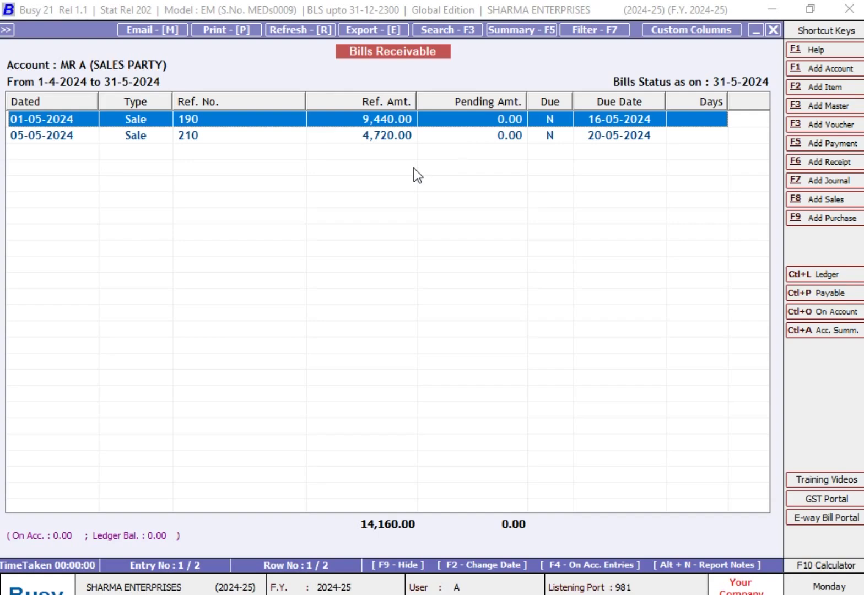
# Step: Examine the reference details of bill 190 for its receipt adjustment and return to the bills list
pyautogui.press('Return')
pyautogui.press('Down')
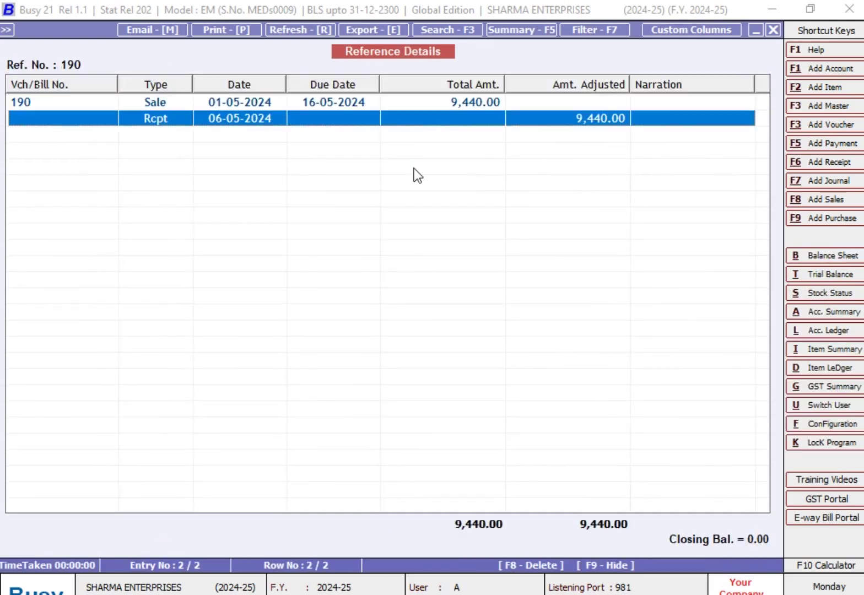
pyautogui.press('Escape')
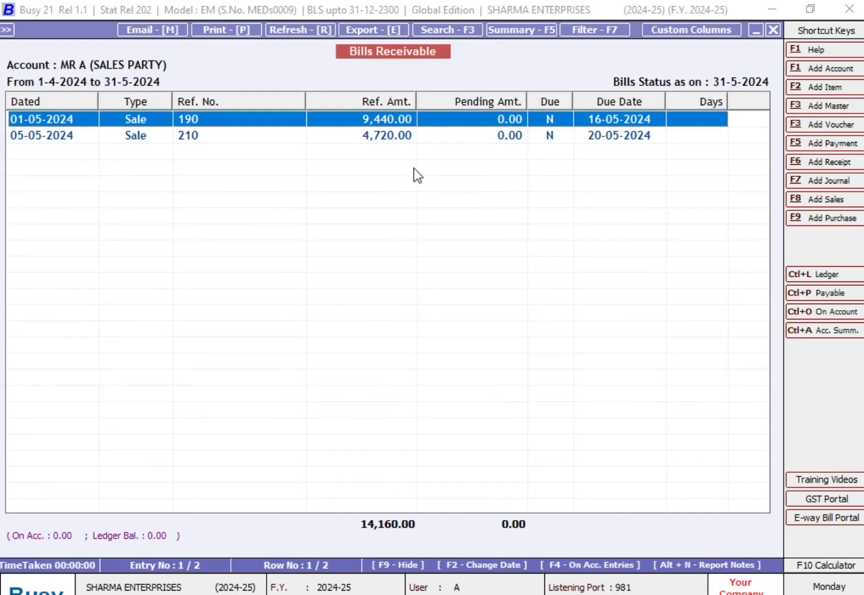
# Step: Examine the reference details of bill 210 for its receipt adjustment and return to the bills list
pyautogui.press('Down')
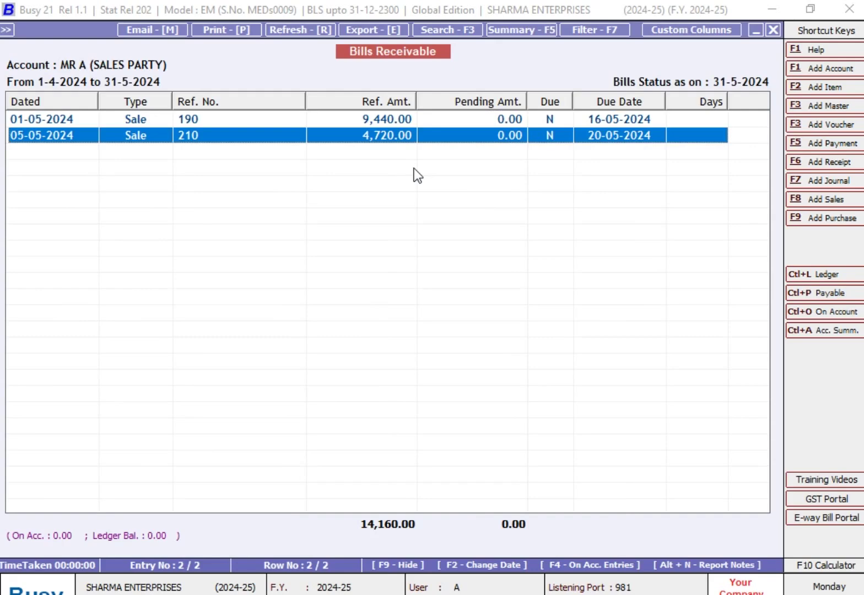
pyautogui.press('Return')
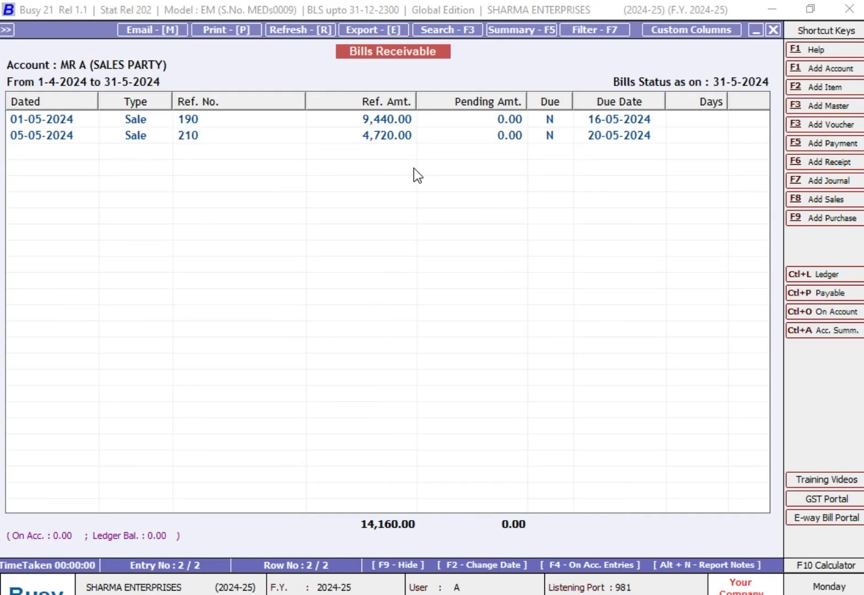
pyautogui.press('Down')
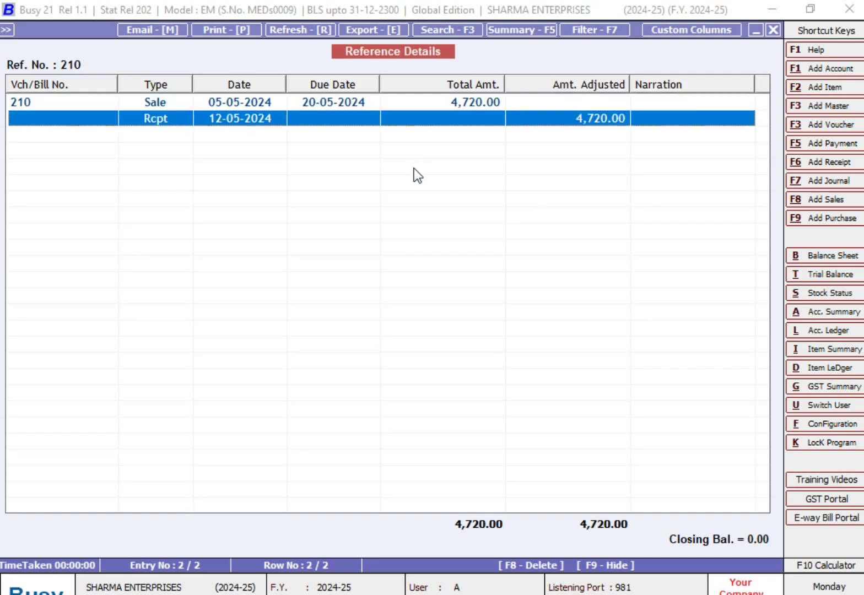
pyautogui.press('Escape')
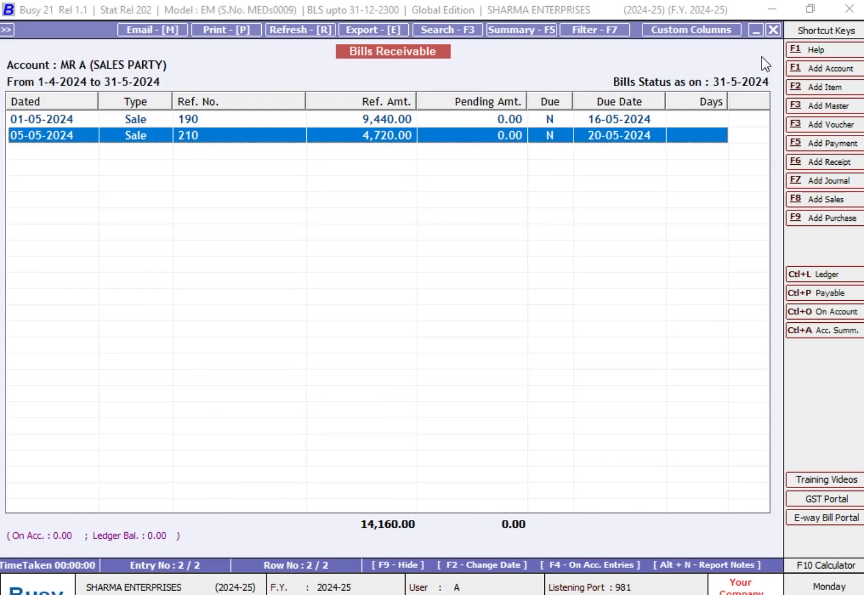
# Step: Review the report options and display all bills including cleared ones again for 01-04-2024 to 31-05-2024
pyautogui.press('Escape')
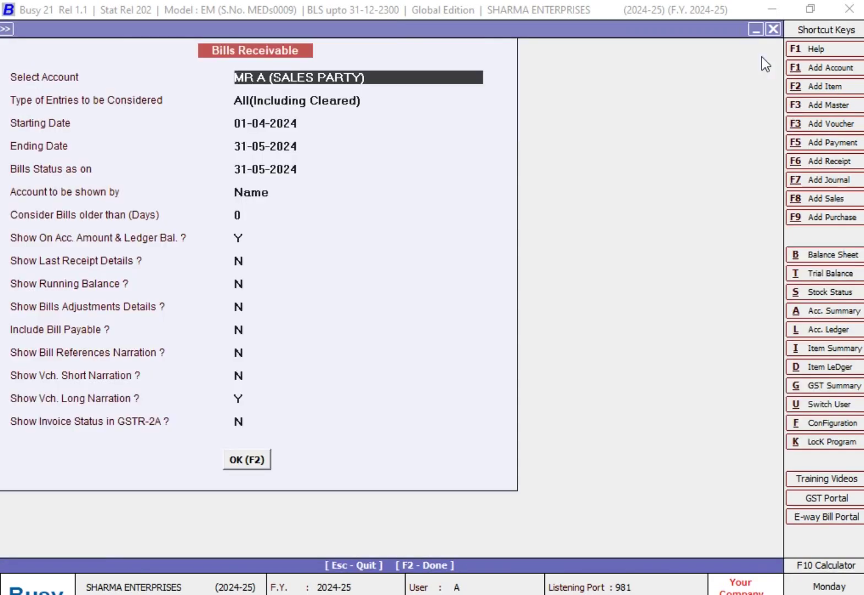
pyautogui.press('Return')
pyautogui.press('Return')
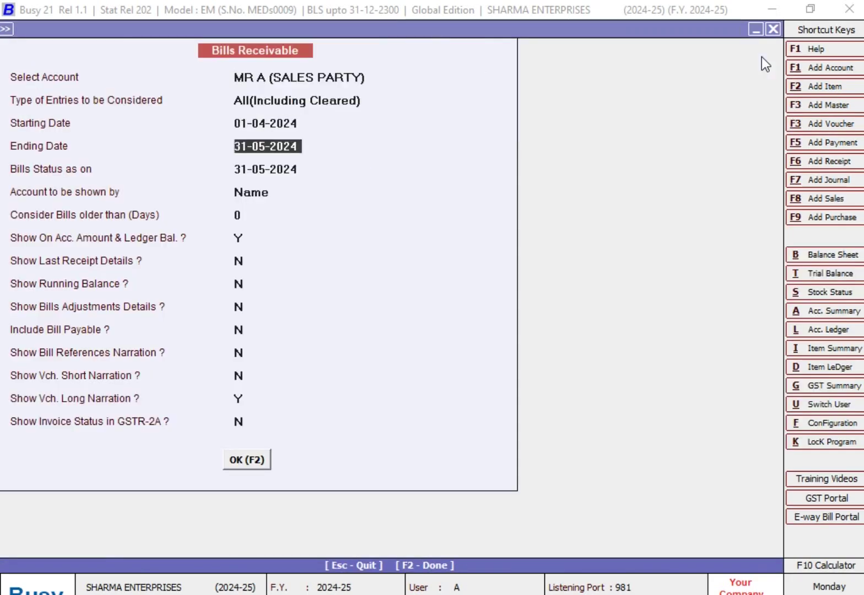
pyautogui.press('F2')
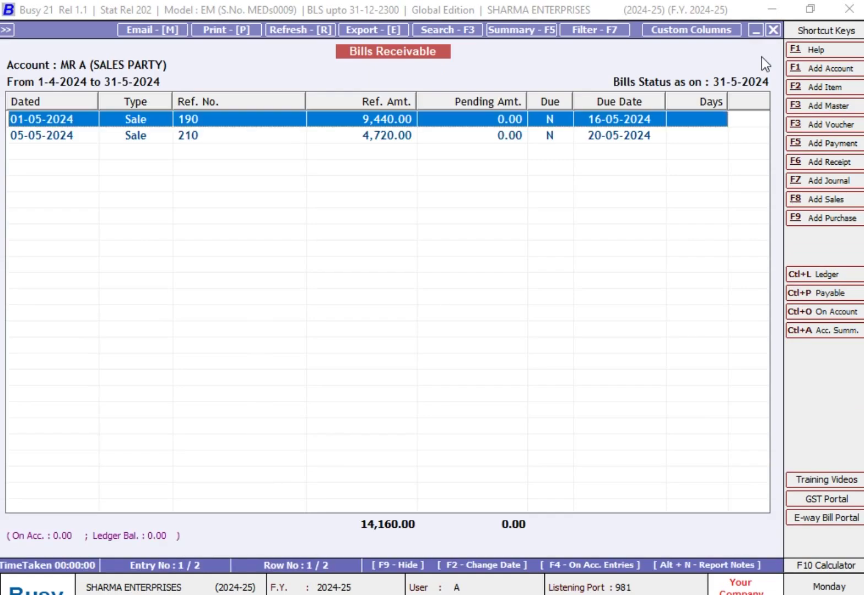